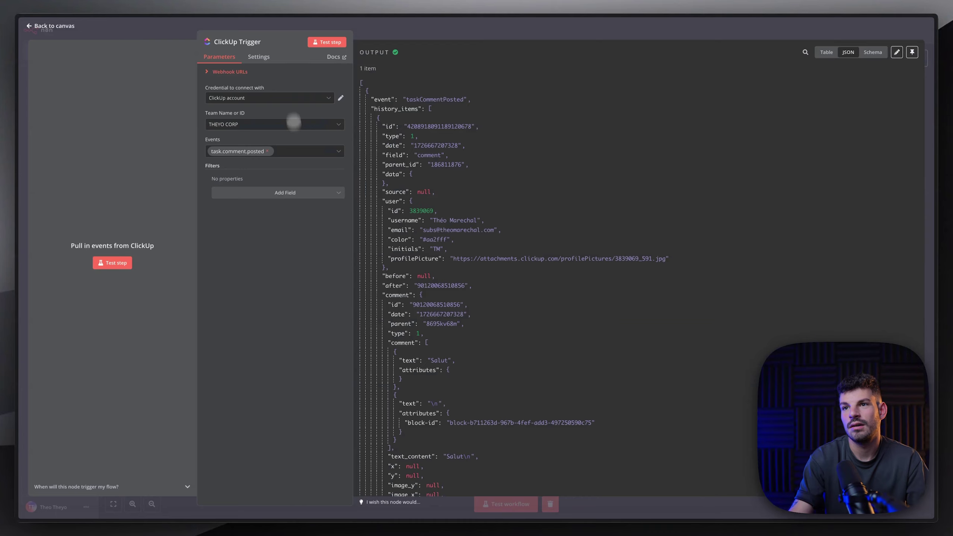
Examine the ClickUp Trigger's JSON output to locate the posted comment's text, and return to the canvas.
scroll(500, 302, "down", 8)
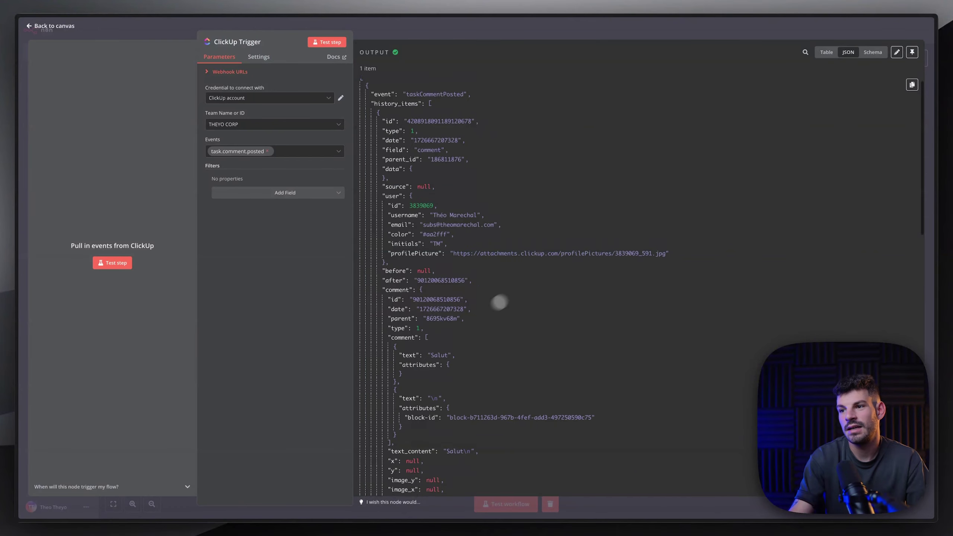
scroll(469, 278, "up", 7)
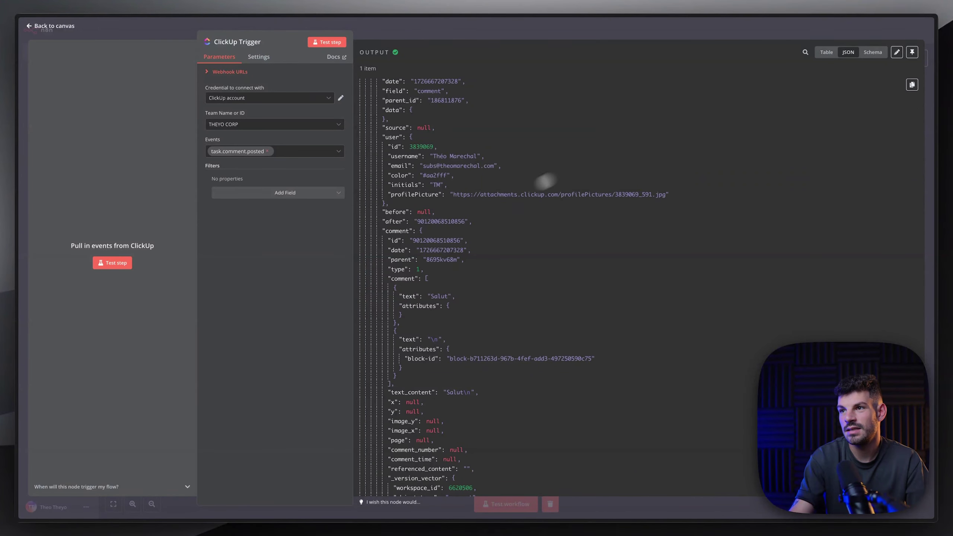
scroll(406, 175, "down", 6)
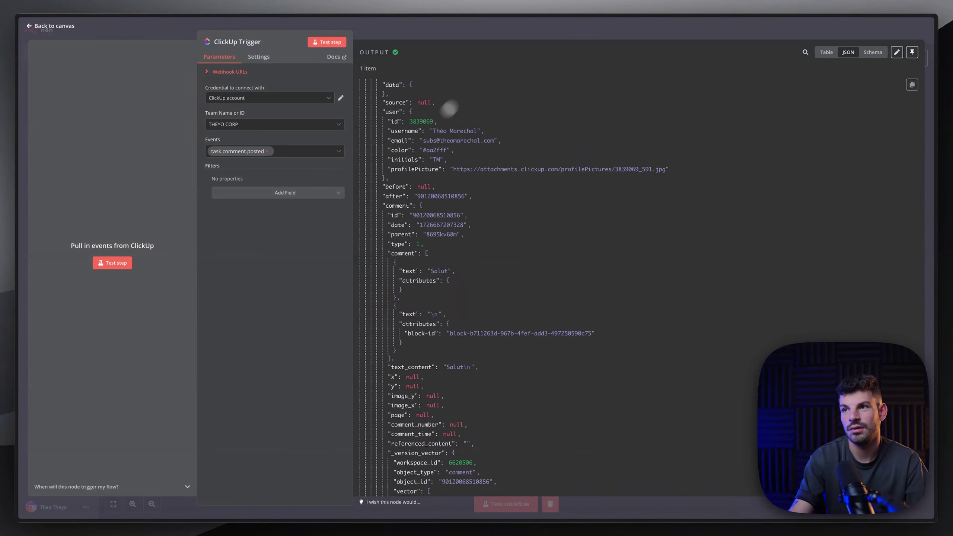
scroll(470, 202, "up", 5)
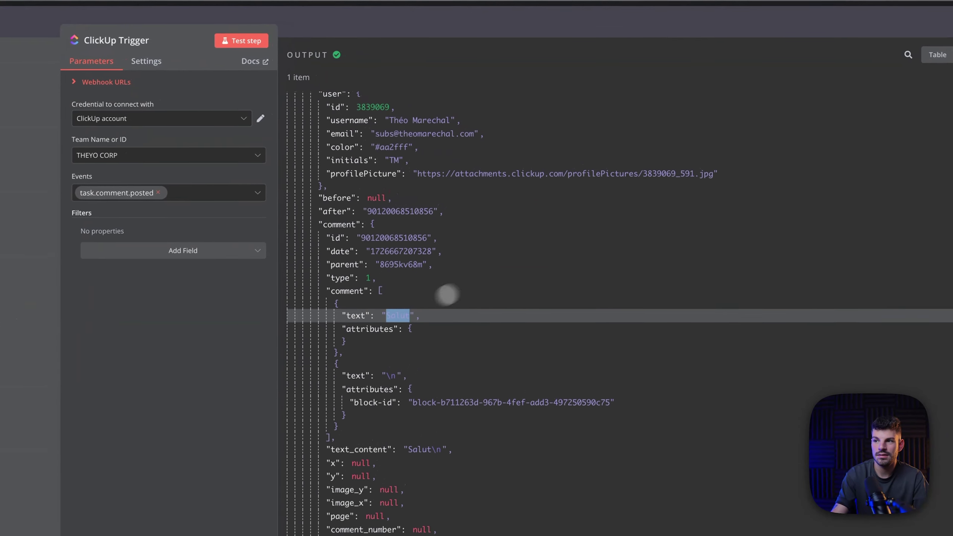
left_click(563, 32)
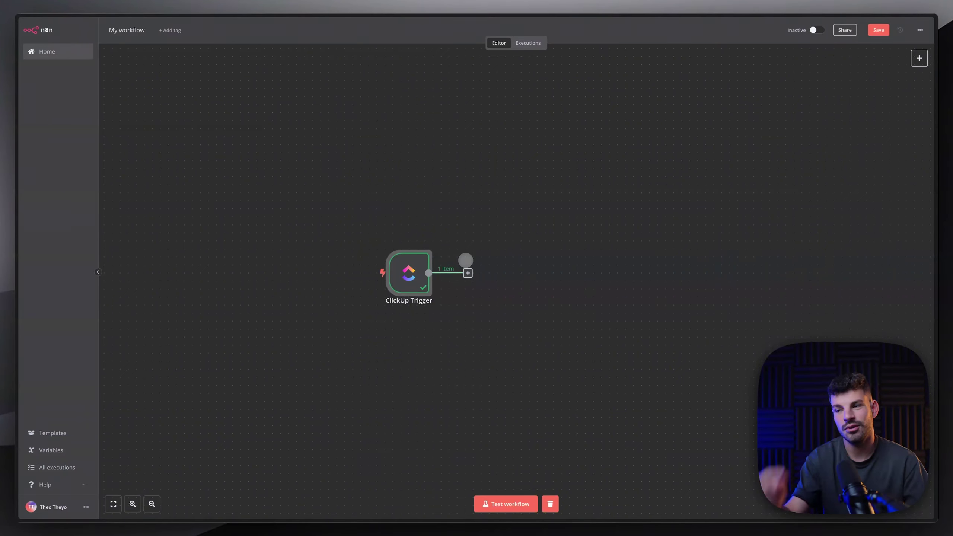
Add an If node after the ClickUp Trigger.
left_click(468, 273)
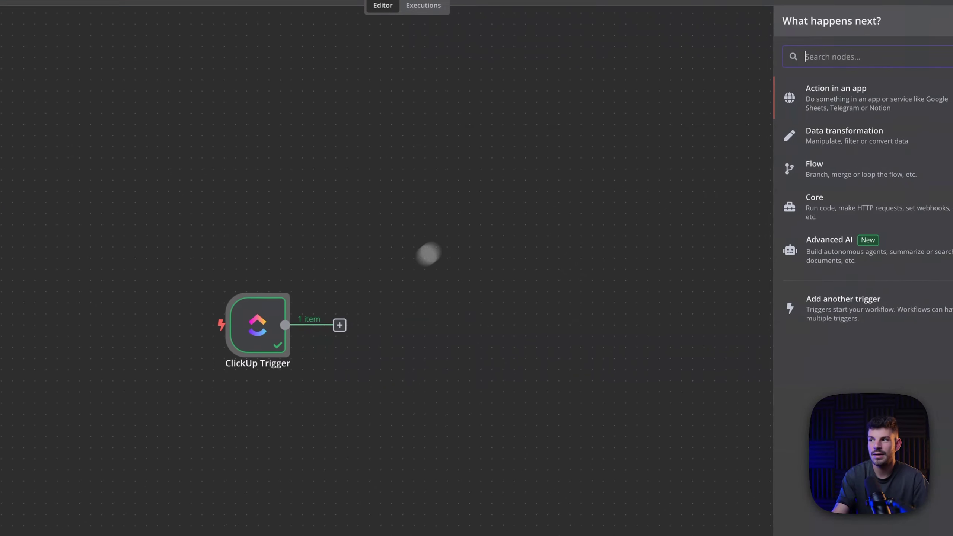
type("if")
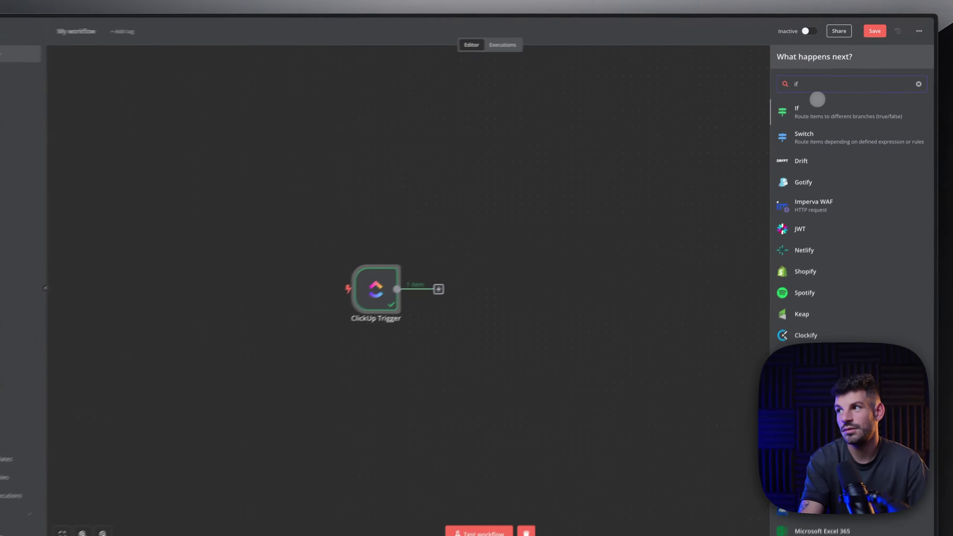
left_click(778, 135)
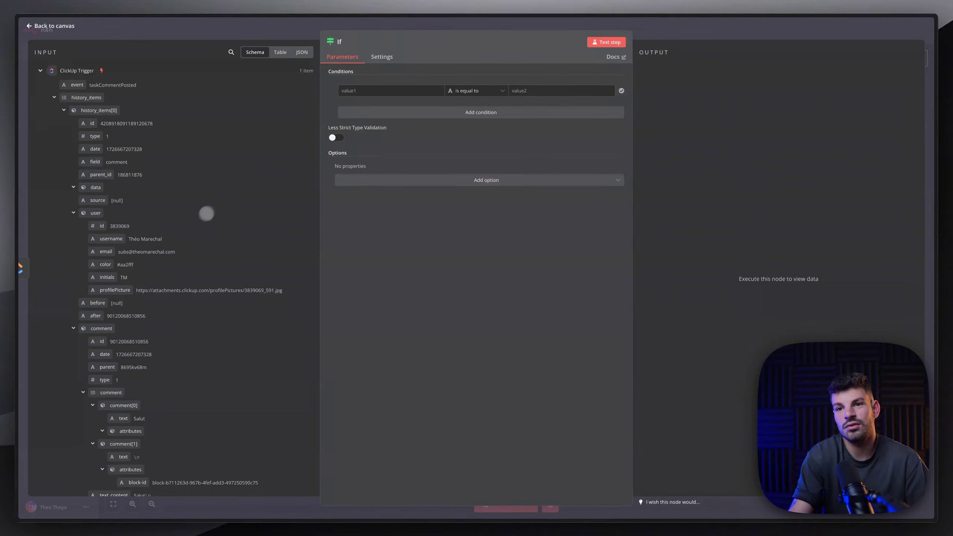
Set the If condition so the text of comment[0] from the trigger data contains #naval, and return to the canvas.
scroll(181, 323, "down", 2)
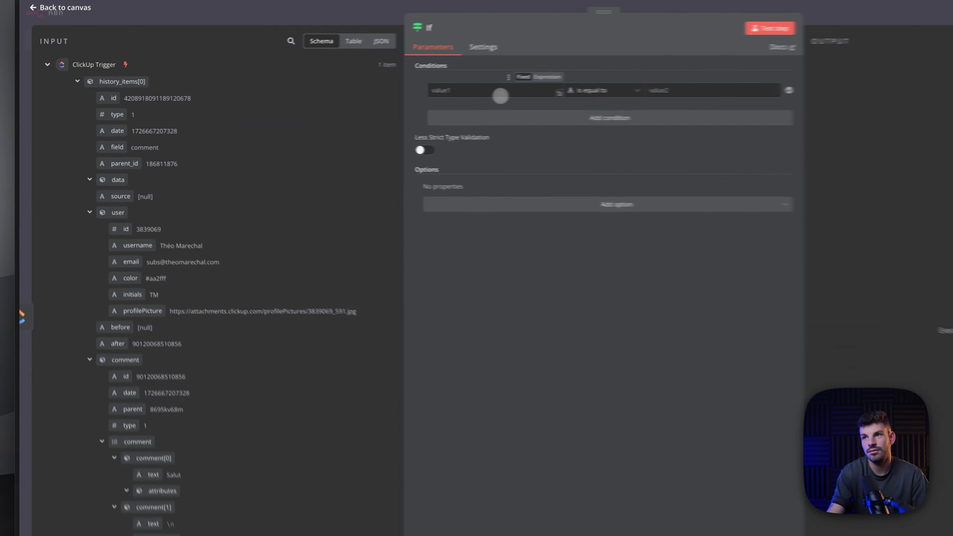
left_click(397, 93)
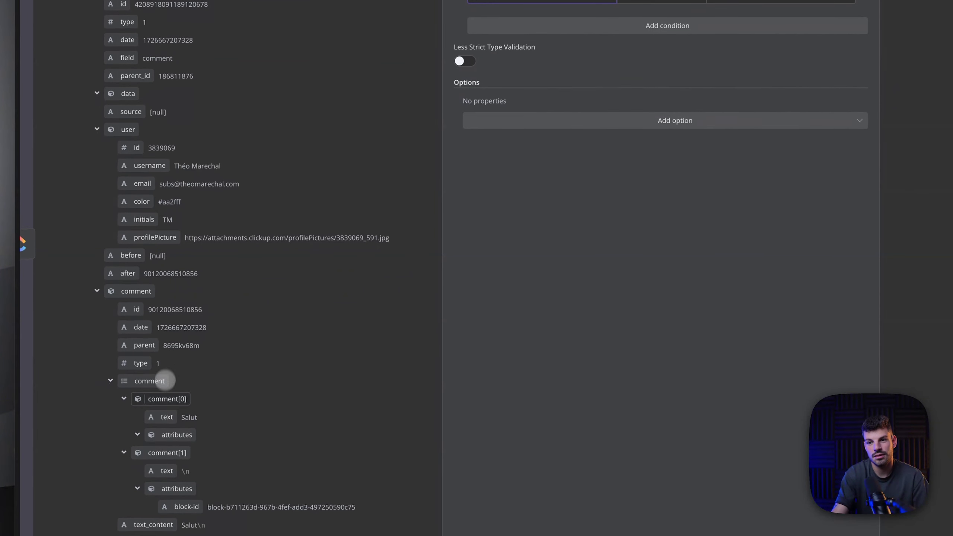
left_click_drag(161, 425, 387, 122)
left_click(506, 121)
mouse_move(509, 196)
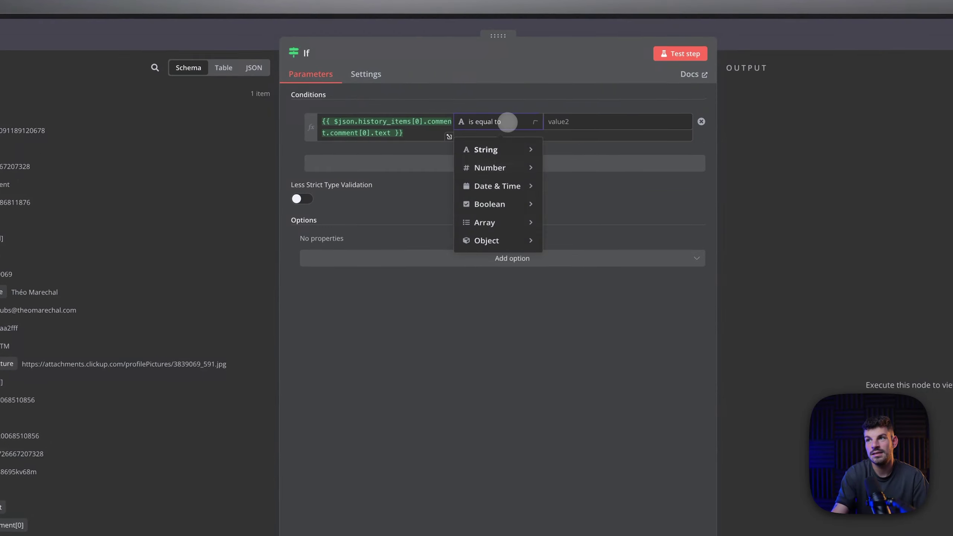
mouse_move(498, 150)
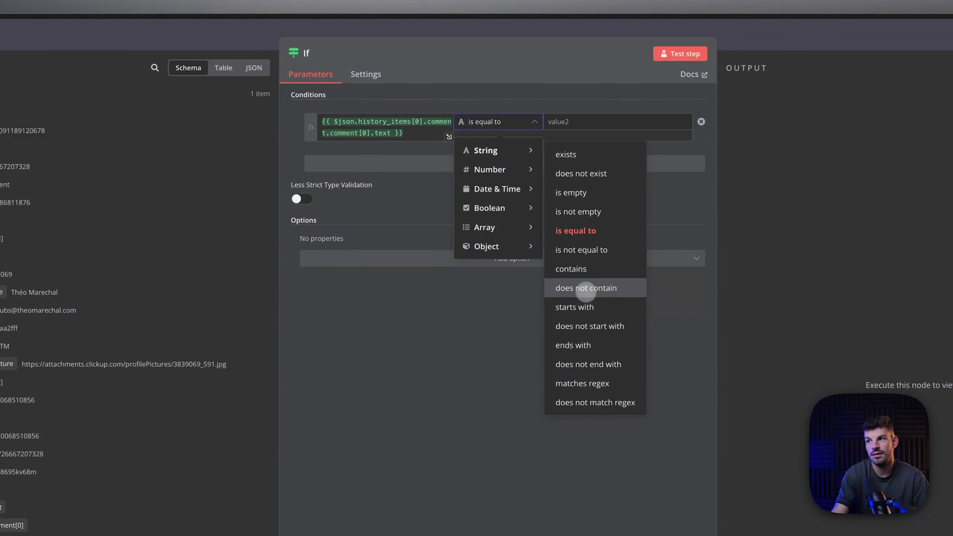
left_click(581, 266)
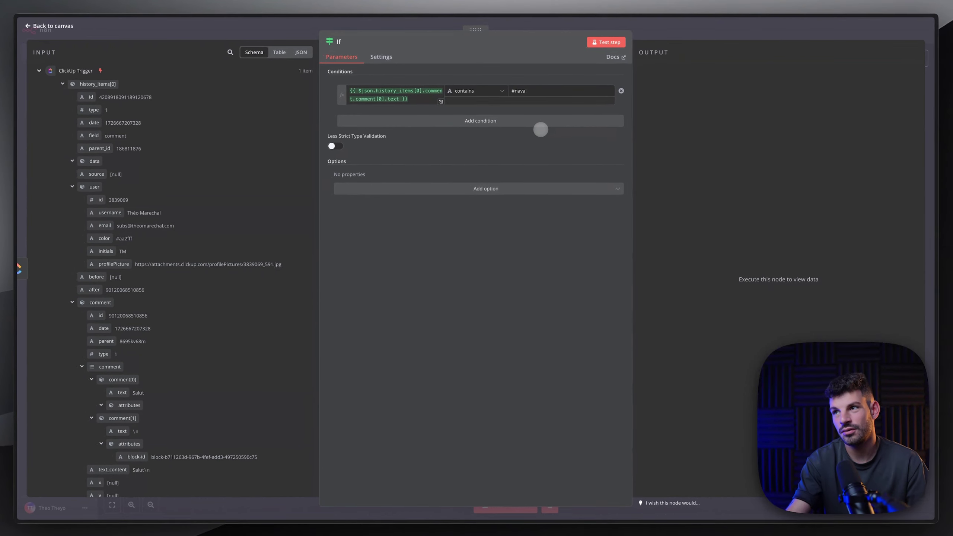
left_click(663, 25)
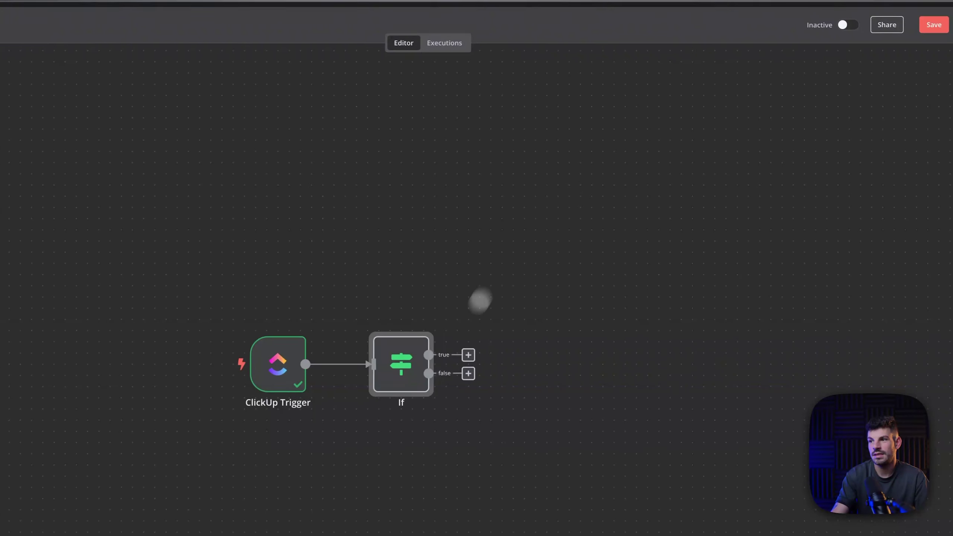
Connect a No Operation node to the If node's false branch and place it below the branch.
left_click(468, 373)
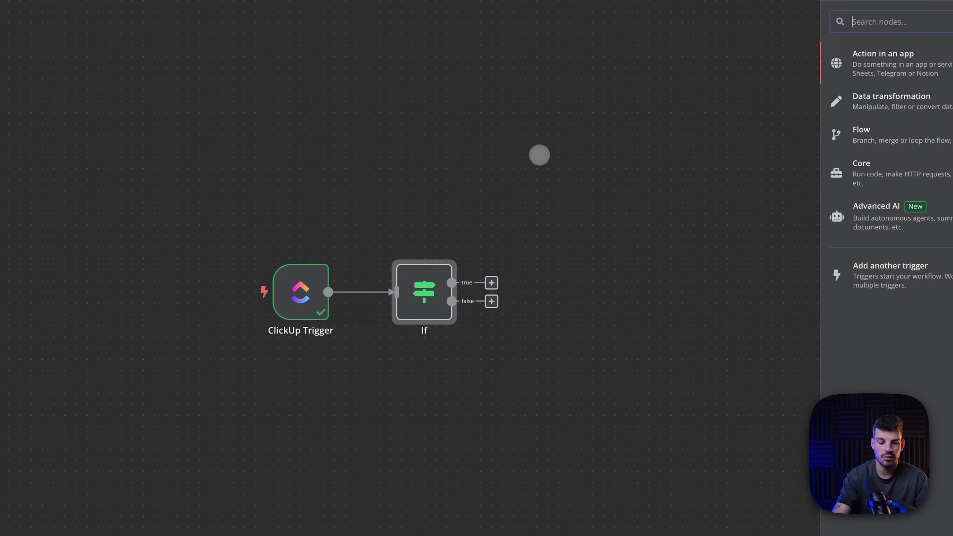
type("no op")
key("Return")
left_click_drag(548, 349, 535, 394)
Add an OpenAI node with the Message an assistant action to the If node's true branch and move it closer to the If node.
left_click(491, 283)
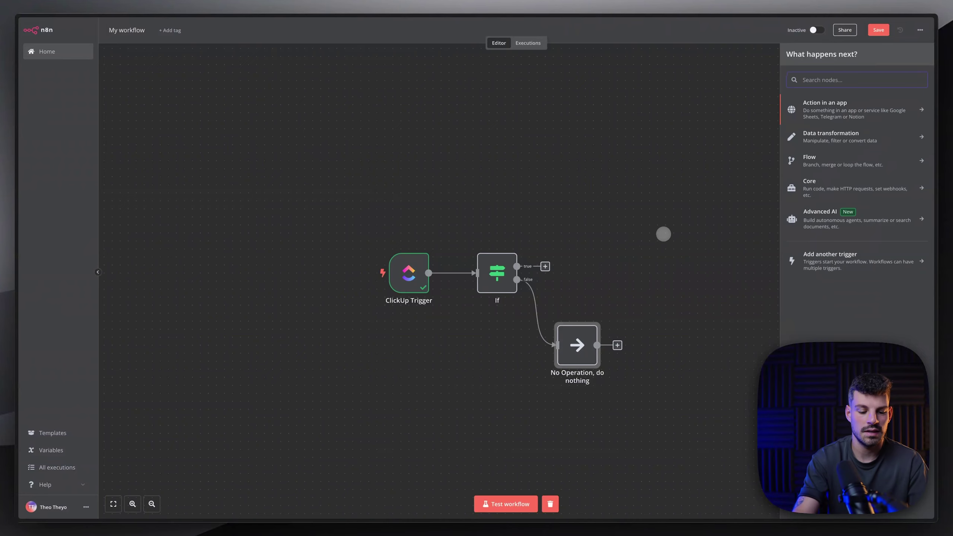
type("opena")
key("Return")
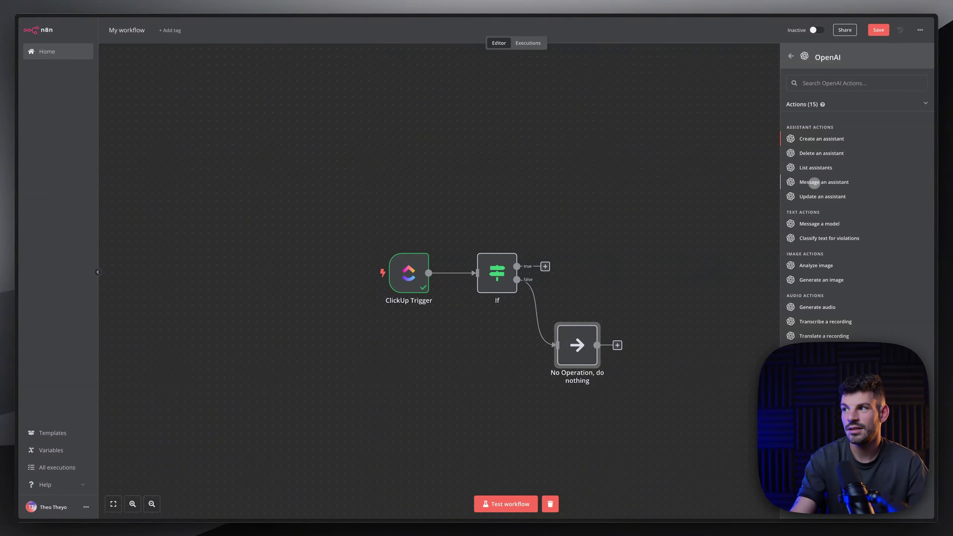
left_click(814, 182)
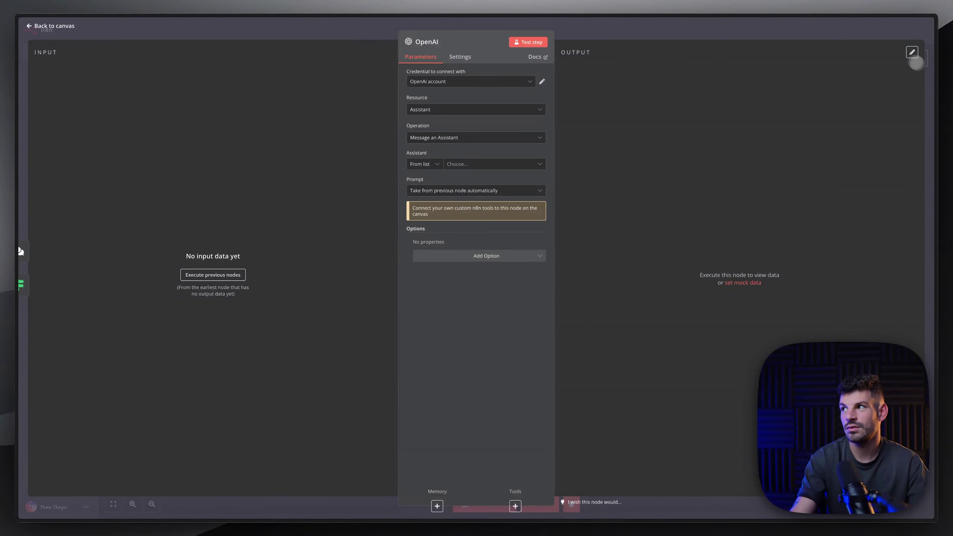
left_click(846, 43)
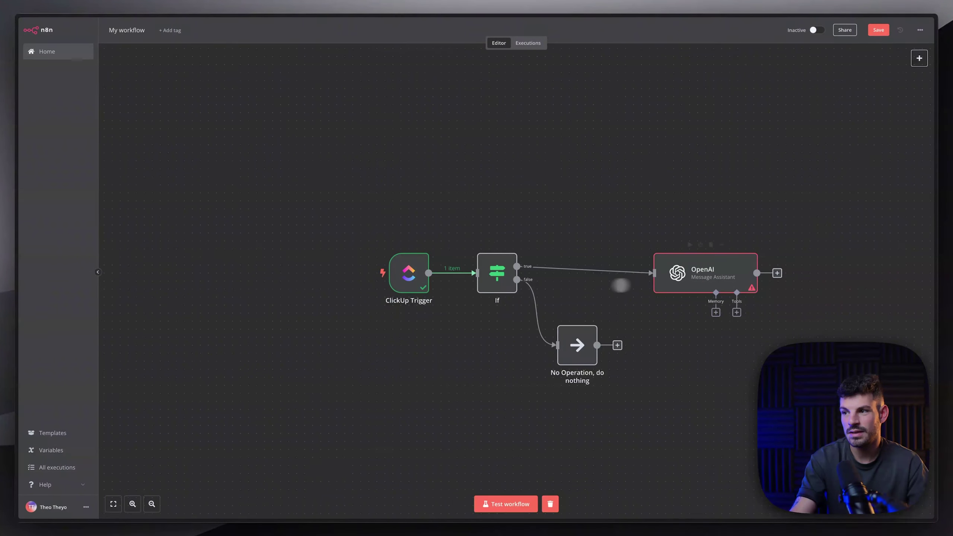
left_click_drag(719, 270, 638, 262)
left_click(637, 262)
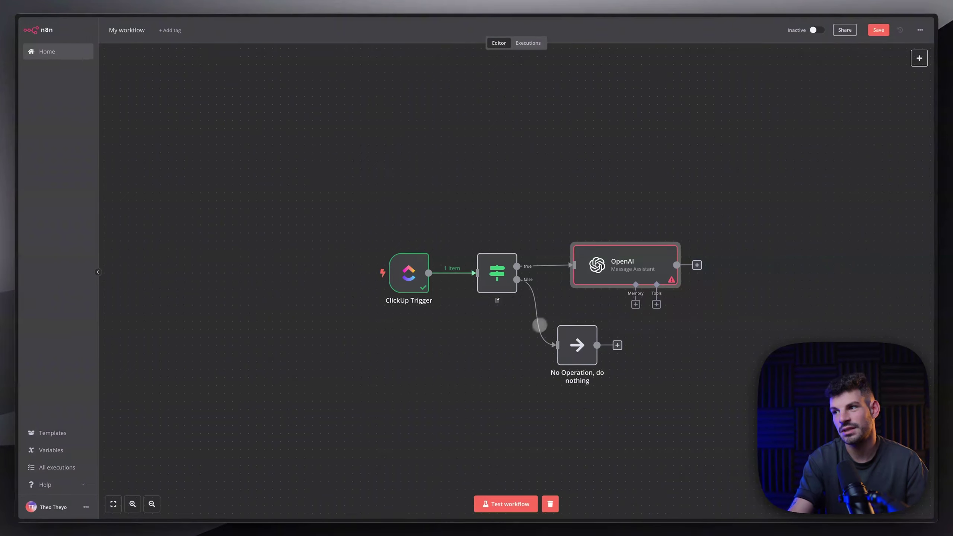
Open the OpenAI node's settings, and switch to the OpenAI playground to view the NAVAL assistant.
key("Return")
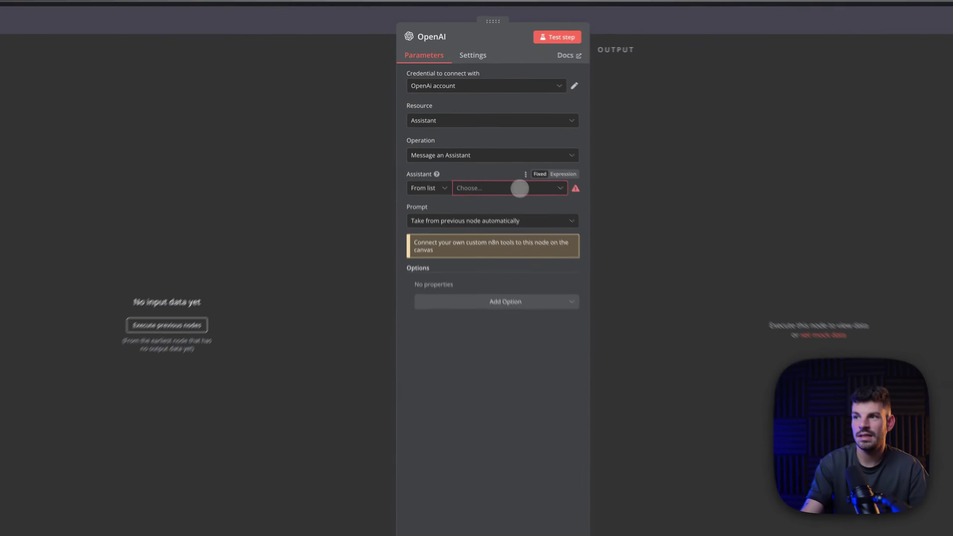
mouse_move(17, 212)
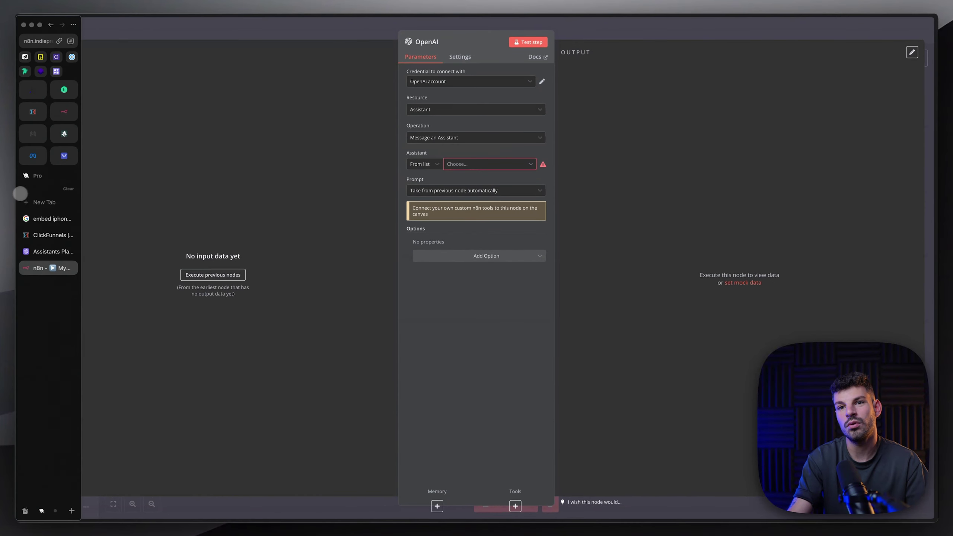
left_click(53, 252)
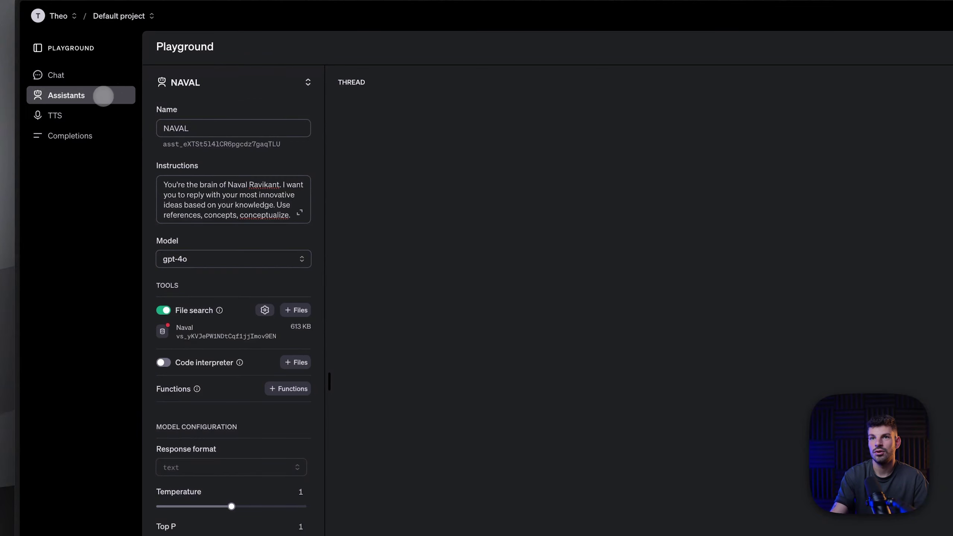
Create a user API key named n8n-test-2 in the OpenAI profile settings, copy it and switch back to n8n.
left_click(890, 37)
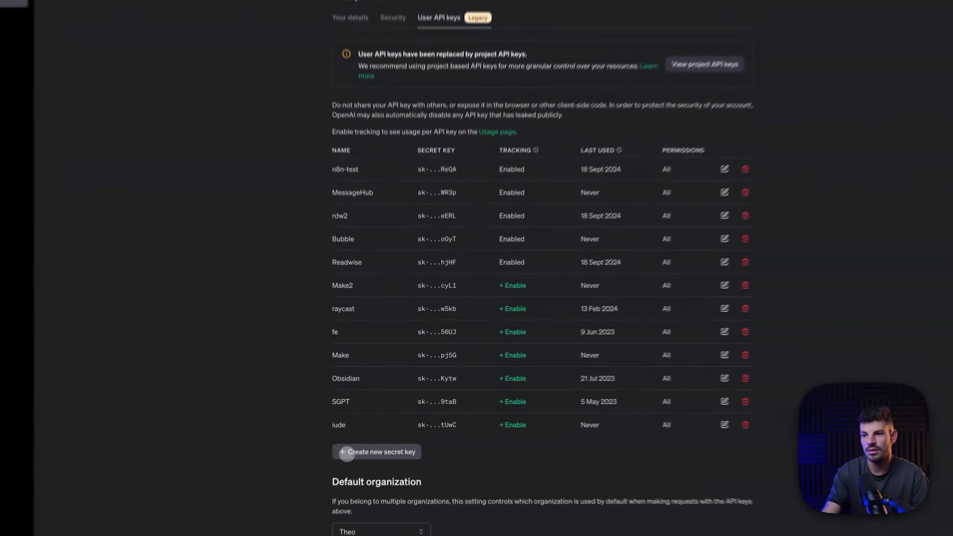
left_click(364, 433)
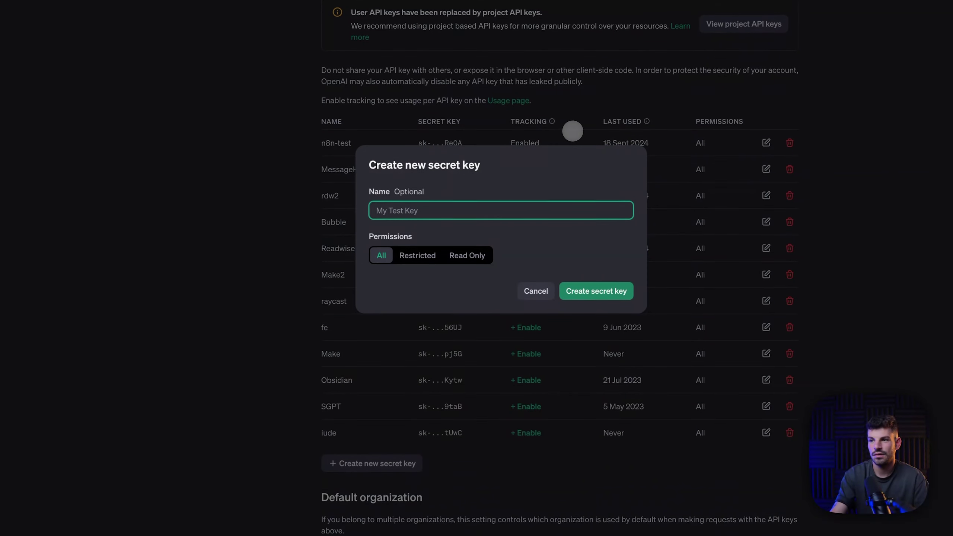
type("n8n-test-2")
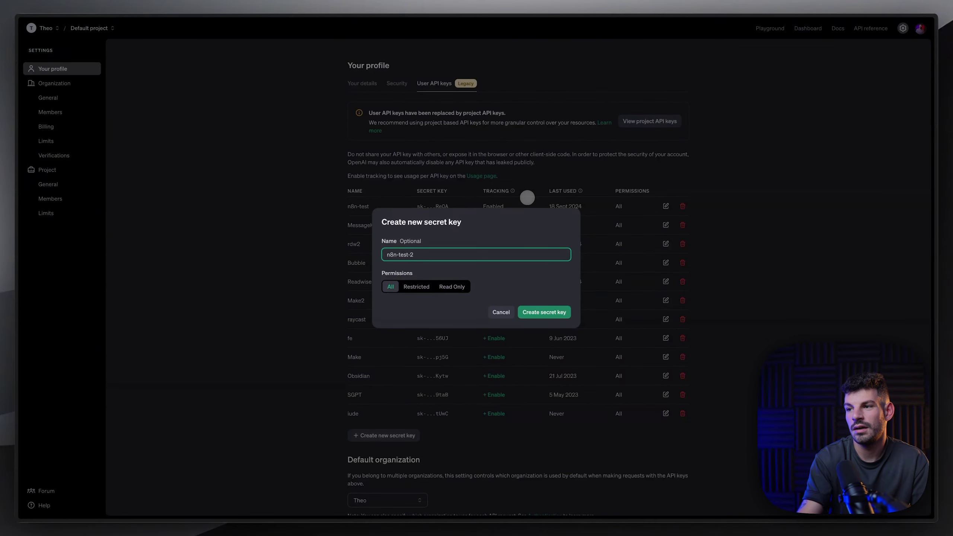
left_click(544, 312)
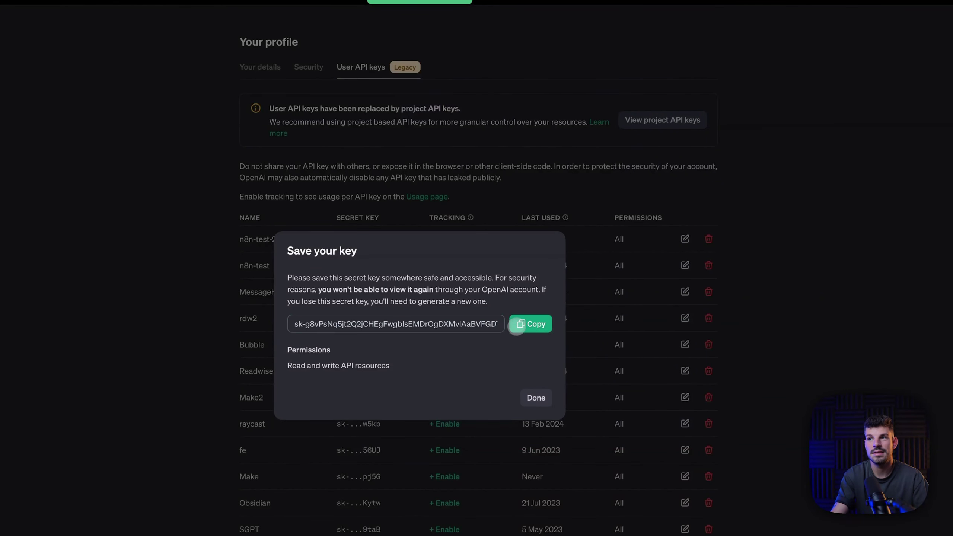
left_click(525, 324)
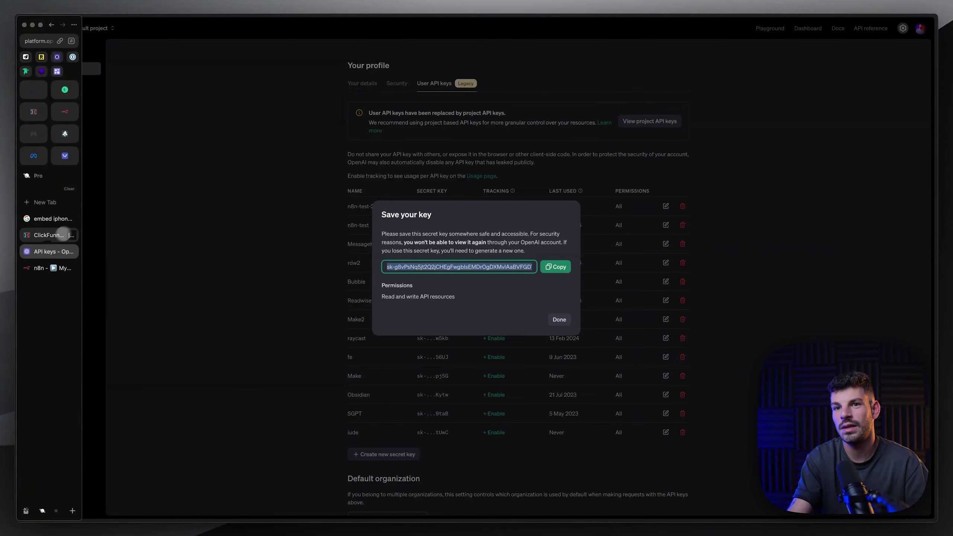
left_click(56, 233)
left_click(436, 76)
left_click(407, 141)
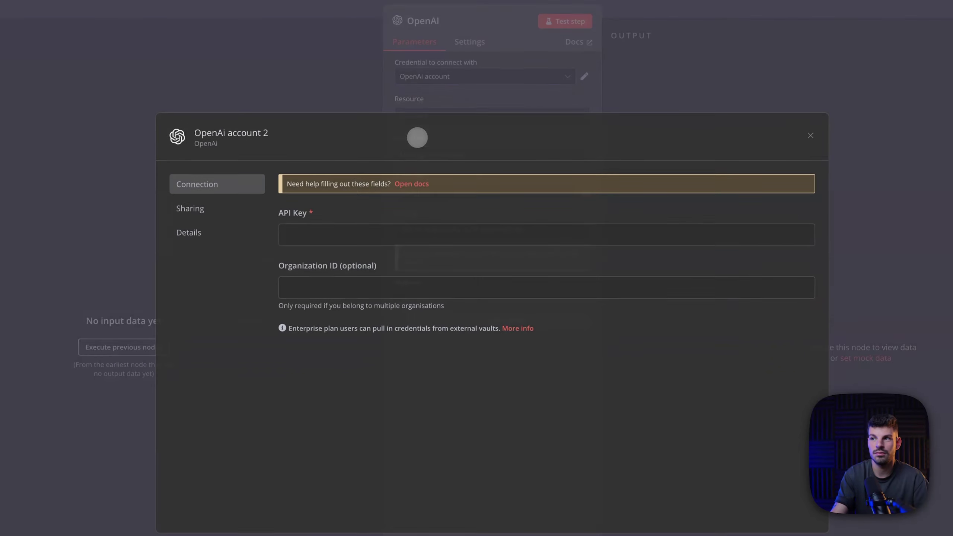
left_click(596, 63)
Choose NAVAL as the OpenAI node's assistant, execute the previous nodes and return to the canvas.
left_click(460, 191)
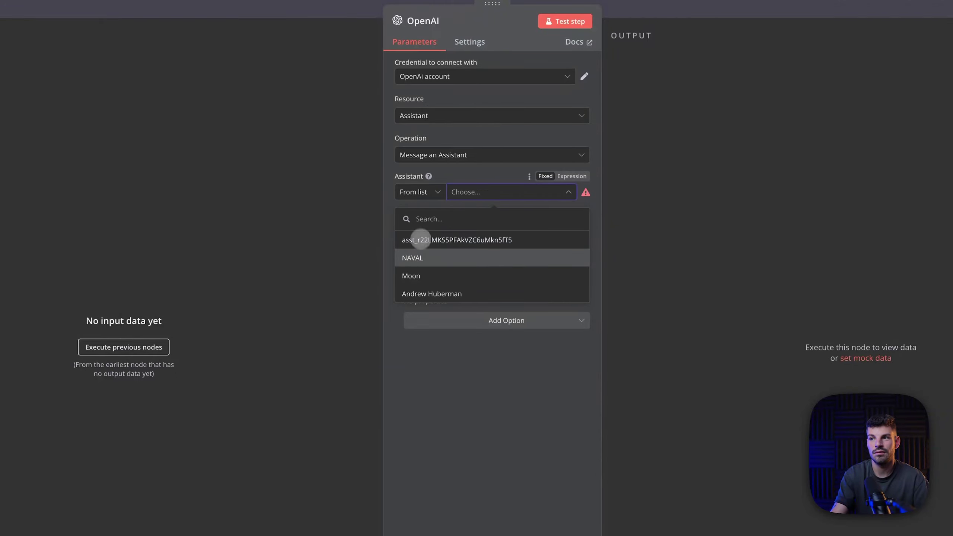
left_click(418, 257)
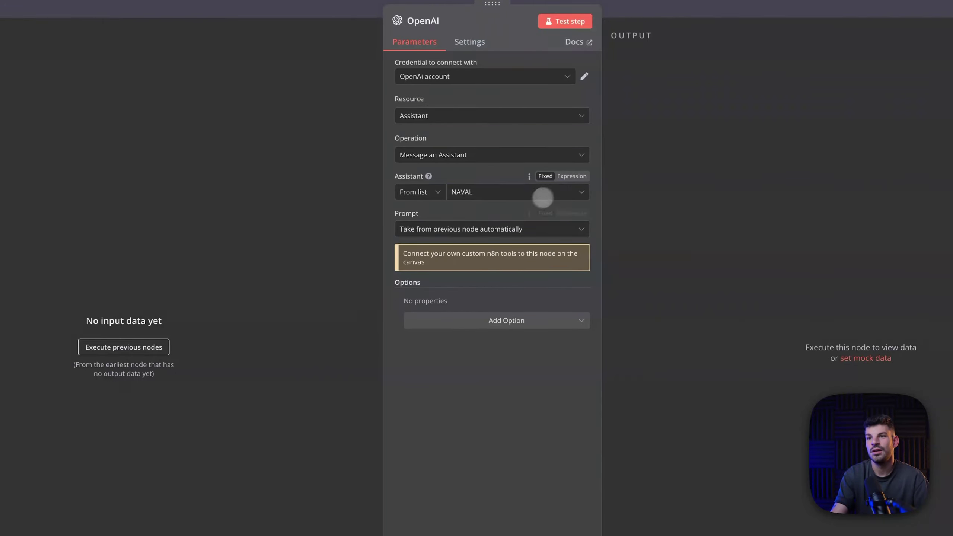
left_click(189, 317)
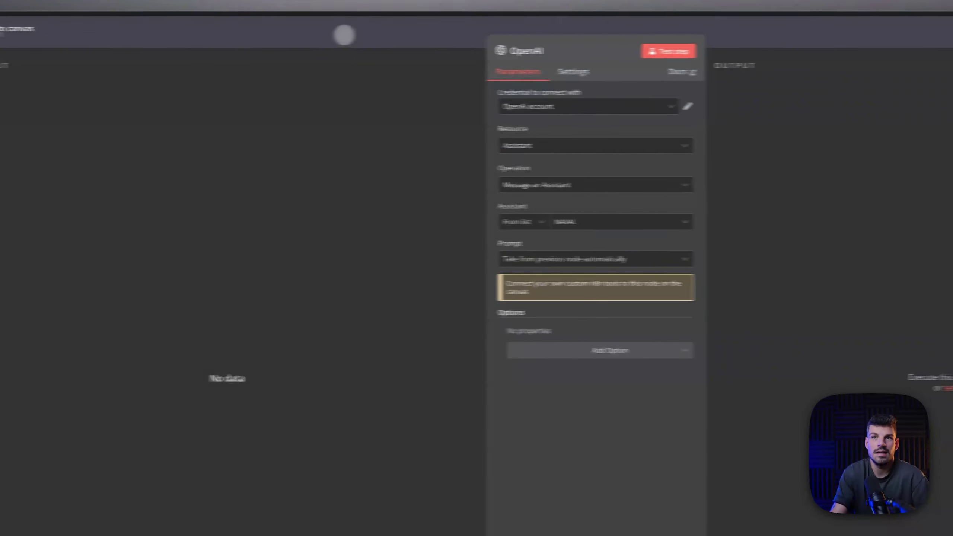
left_click(213, 33)
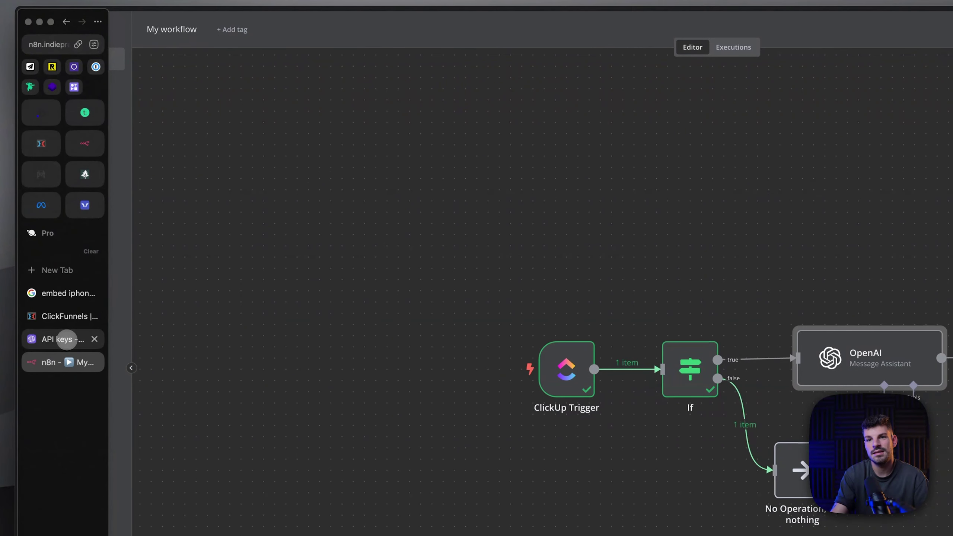
Switch to the OpenAI platform and open the NAVAL assistant in the Playground.
left_click(62, 339)
left_click(100, 55)
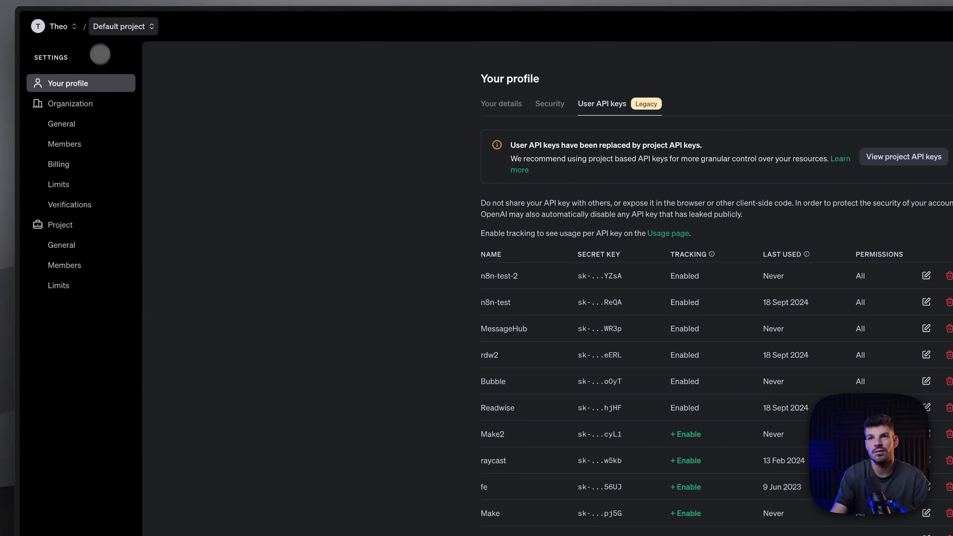
left_click(99, 27)
key("Escape")
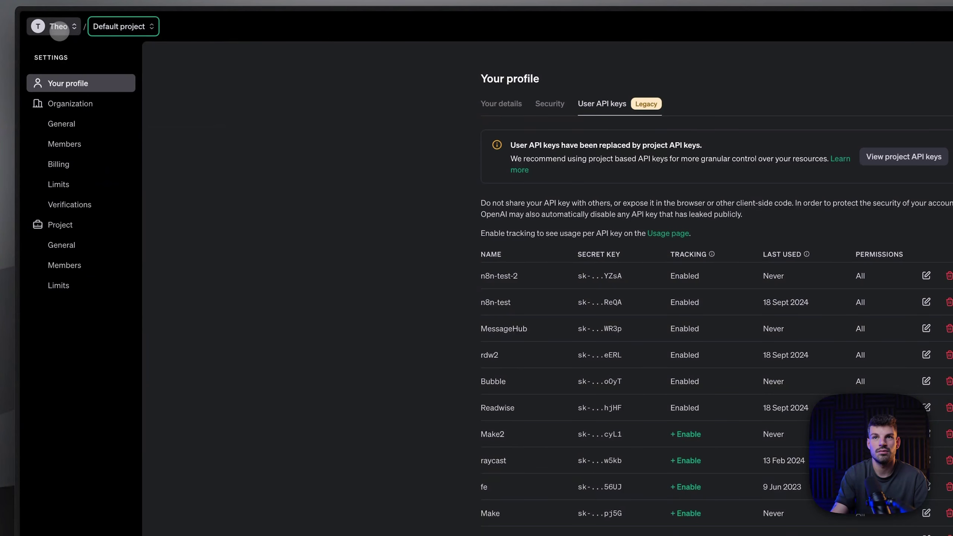
left_click(59, 30)
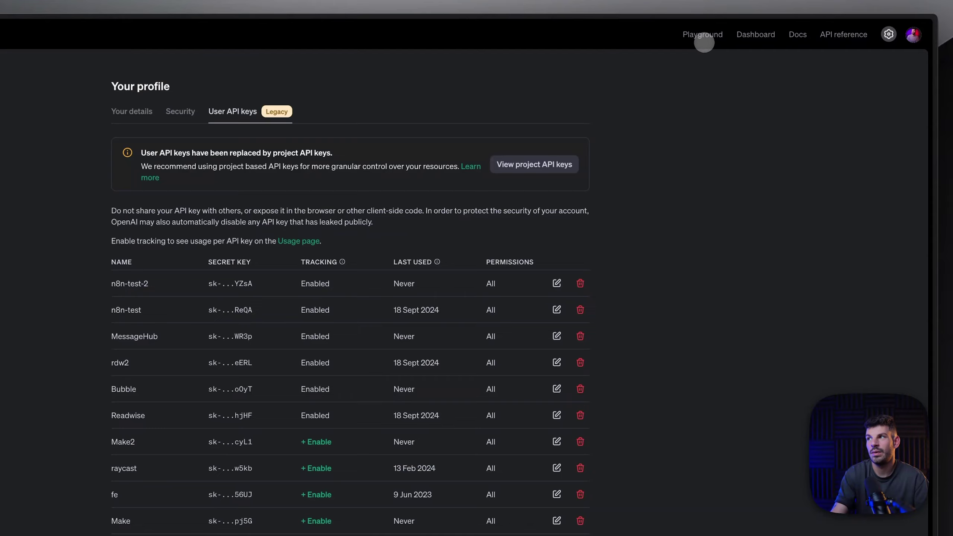
left_click(704, 42)
left_click(56, 114)
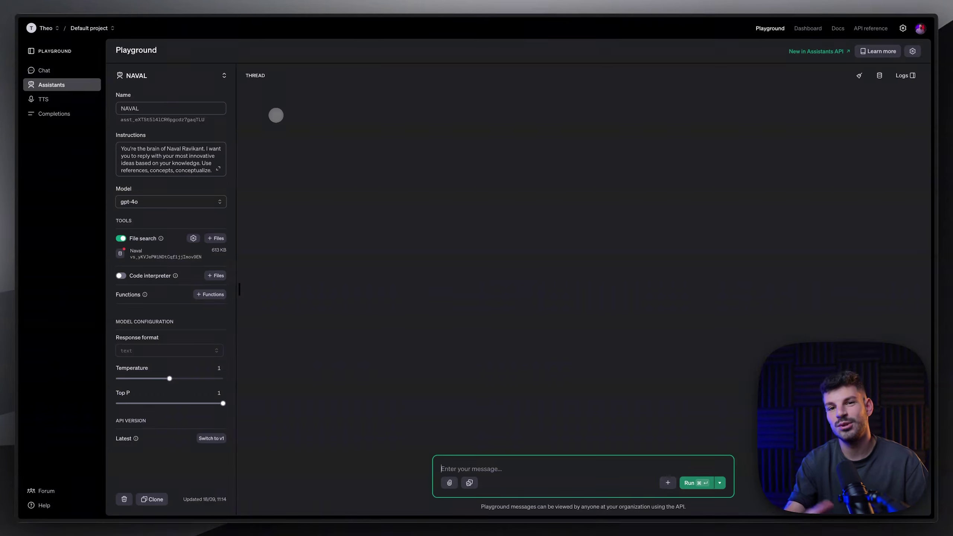
Open the Naval vector store attached to the assistant's file search, look through its files and close it.
left_click(169, 272)
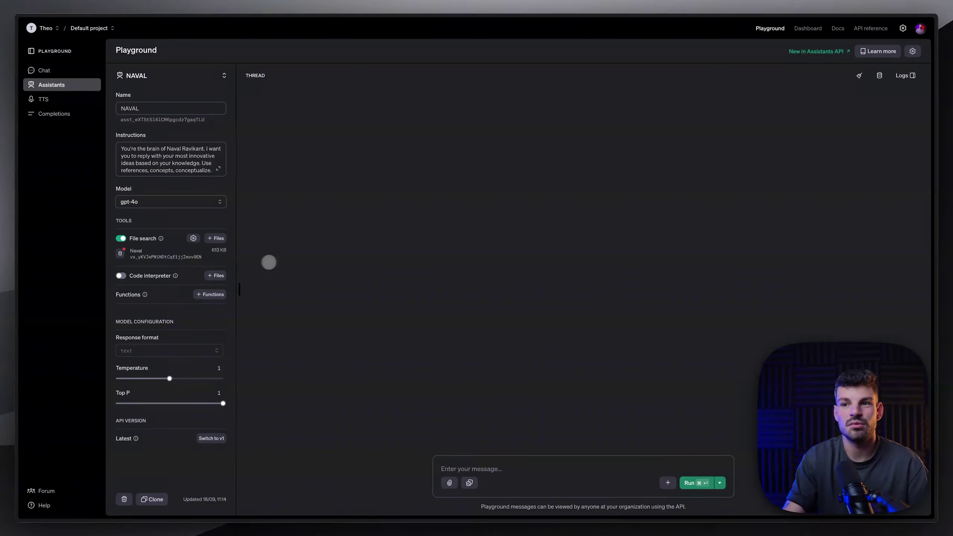
left_click(203, 251)
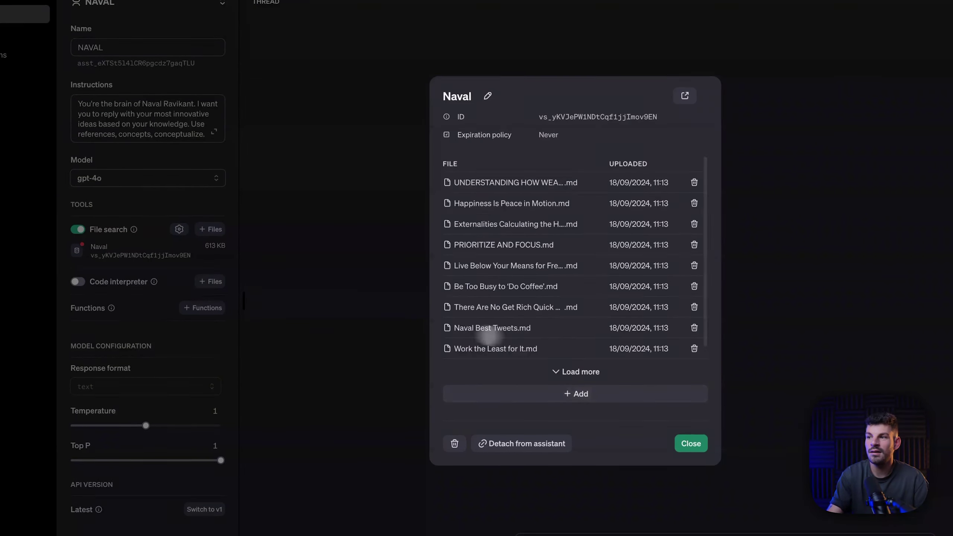
scroll(489, 336, "down", 1)
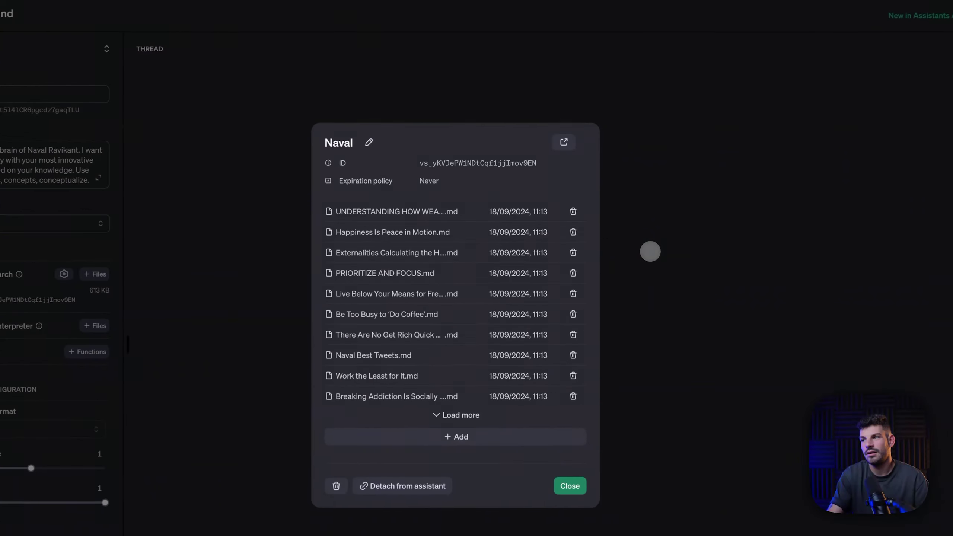
left_click(615, 222)
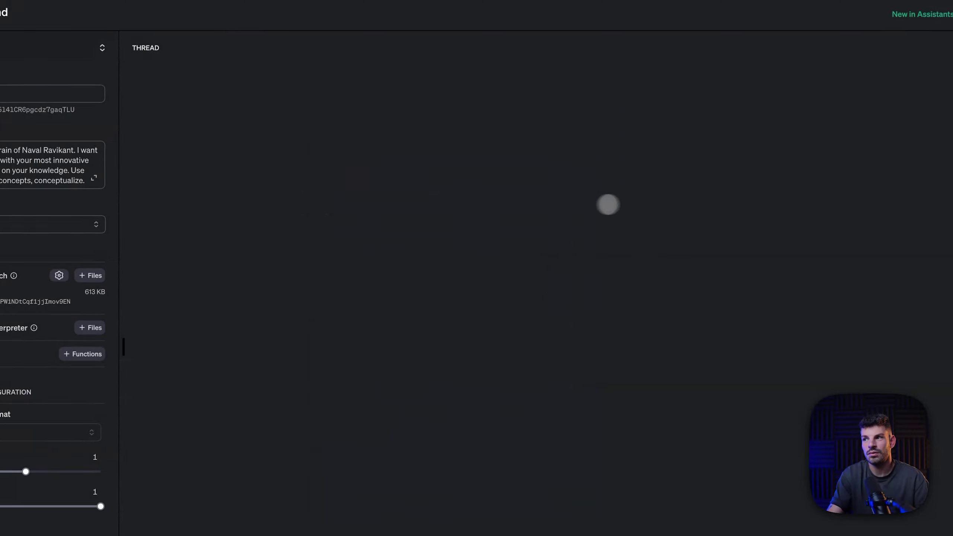
mouse_move(175, 275)
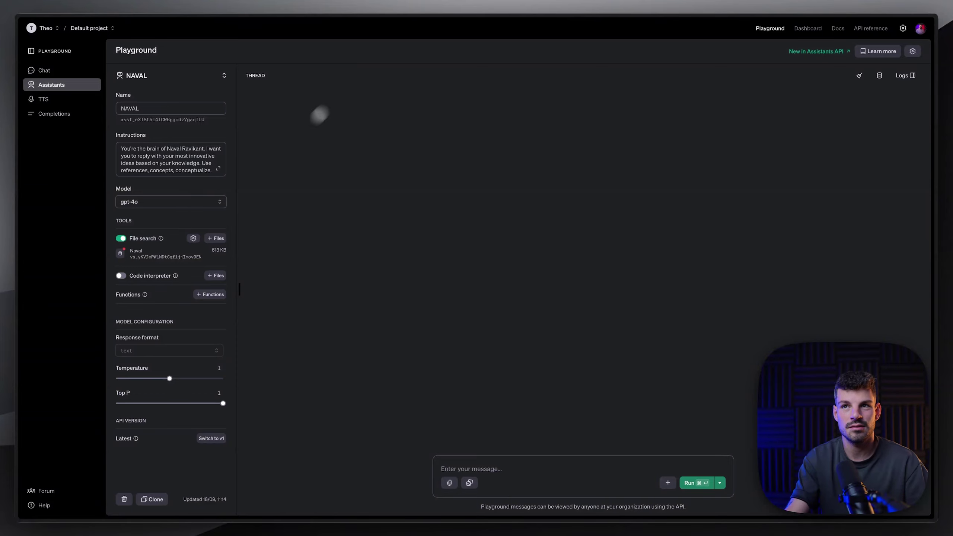
Switch back to n8n, set the OpenAI node's prompt to Define below with its text as an expression, and return to the canvas.
mouse_move(22, 244)
left_click(34, 282)
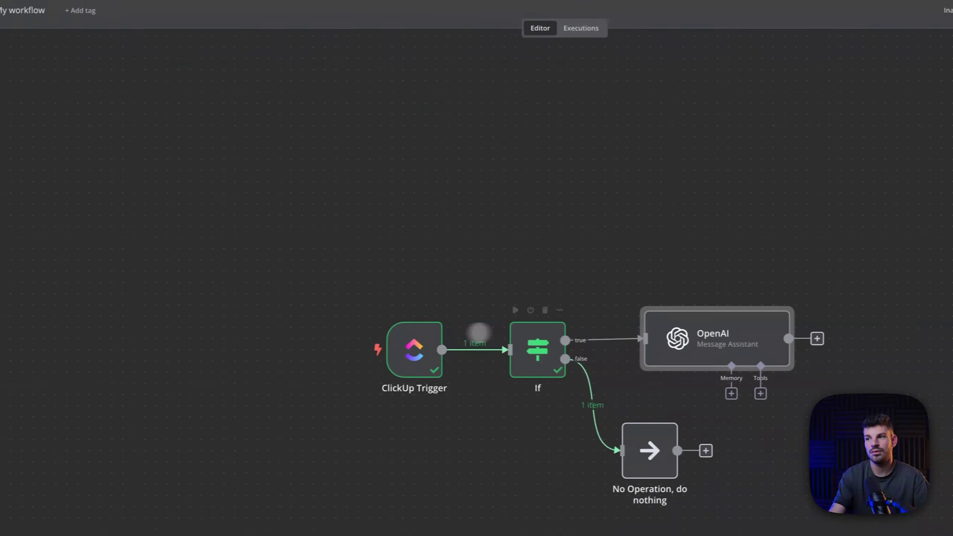
double_click(702, 343)
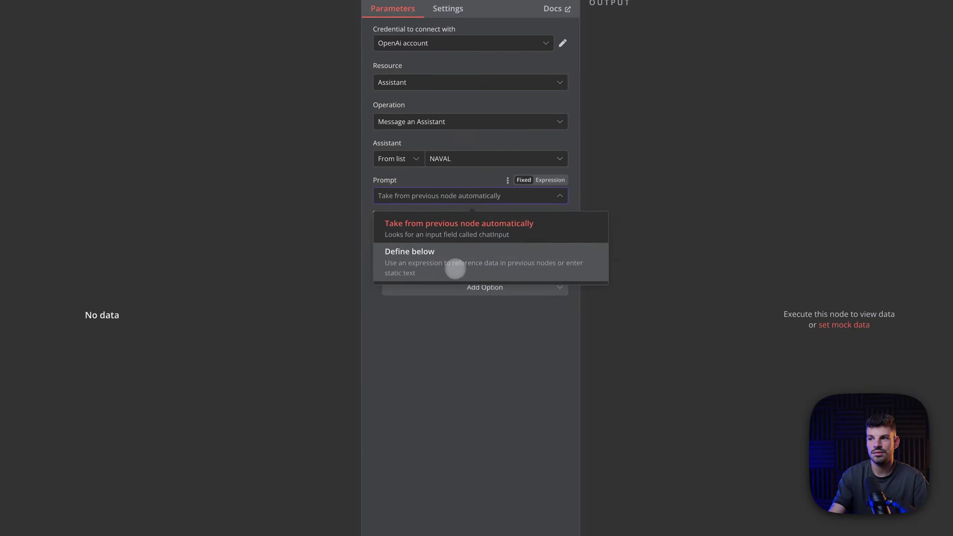
left_click(387, 260)
left_click(445, 235)
left_click(550, 218)
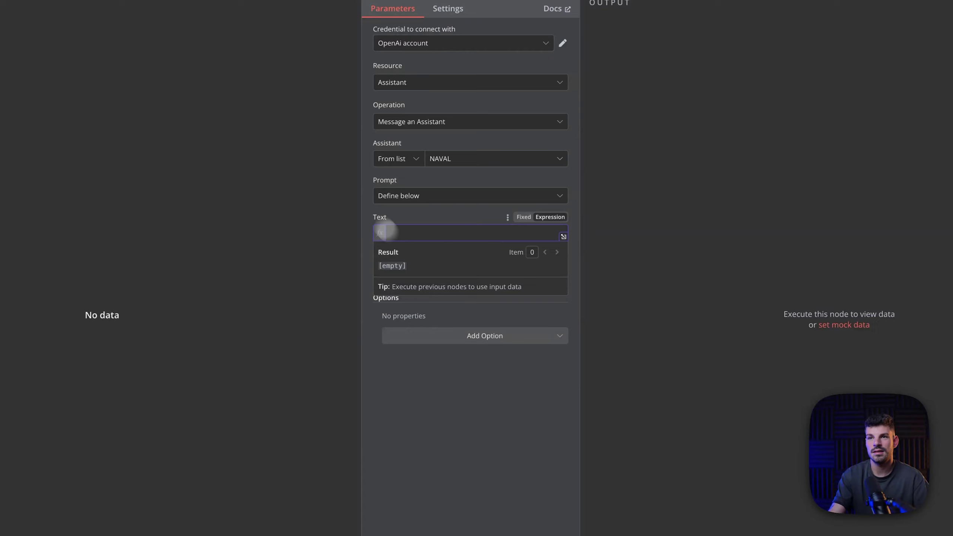
left_click(415, 26)
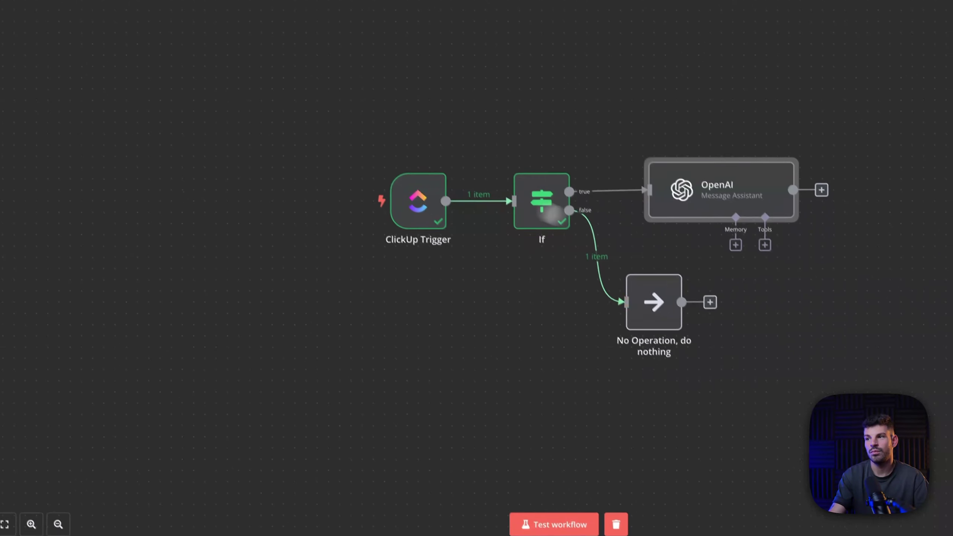
Start a workflow test, post the comment "#naval Que penses tu de la productization?" on the ClickUp task and switch back to n8n.
left_click(541, 521)
key("super+Tab")
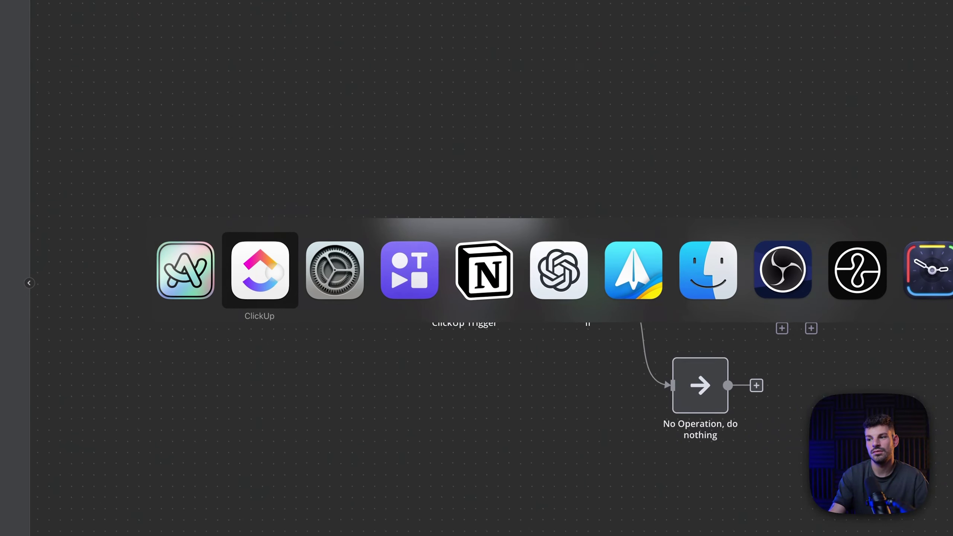
left_click(289, 277)
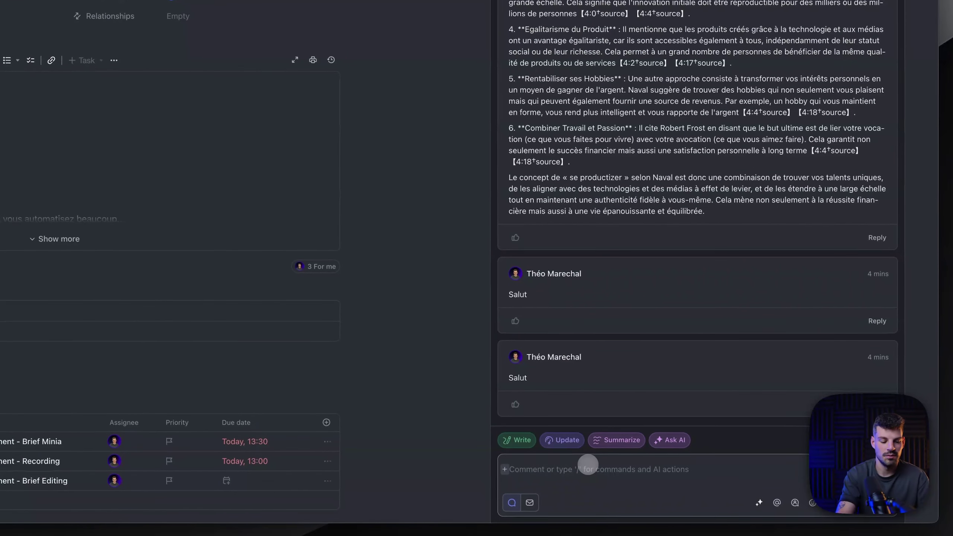
type("@n")
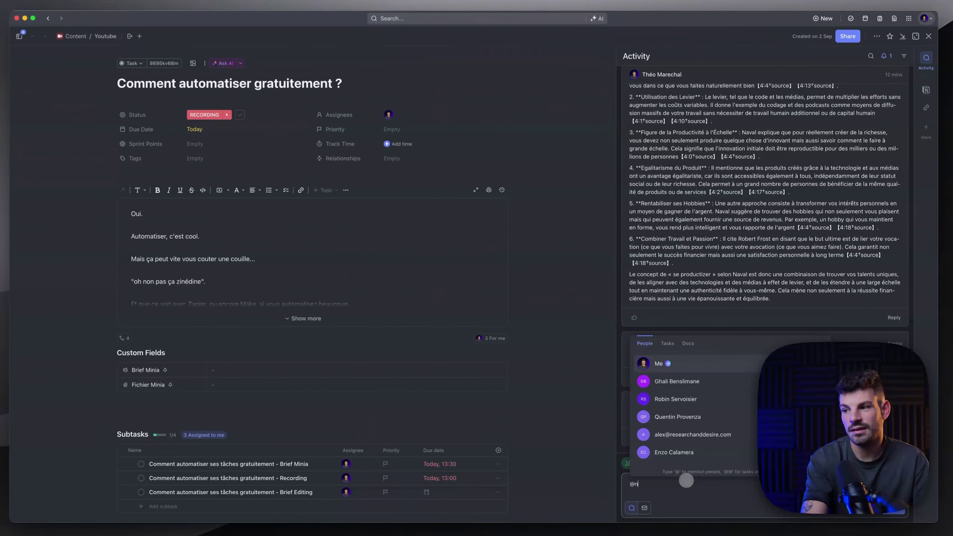
key("BackSpace")
key("BackSpace")
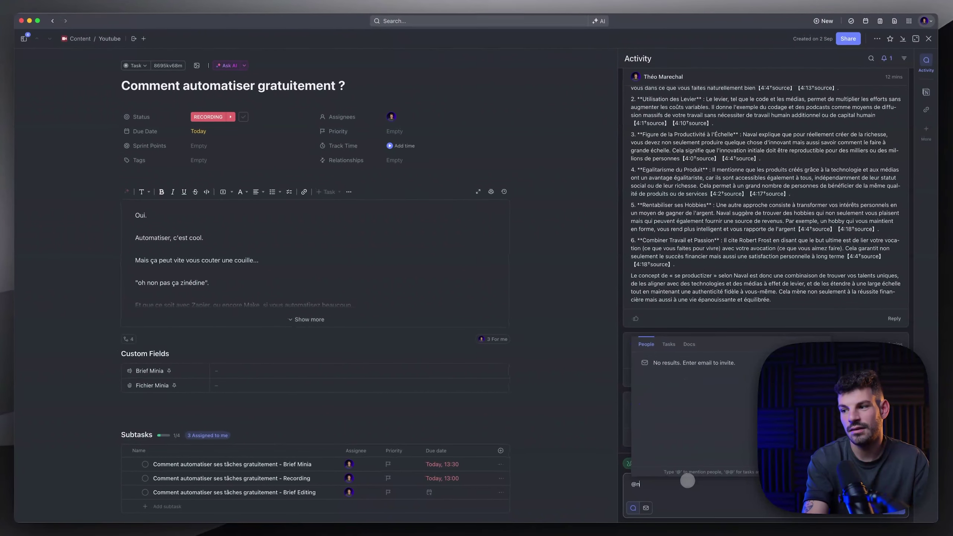
type("#naval Que penses tu de la productization?")
key("Return")
key("super+Tab")
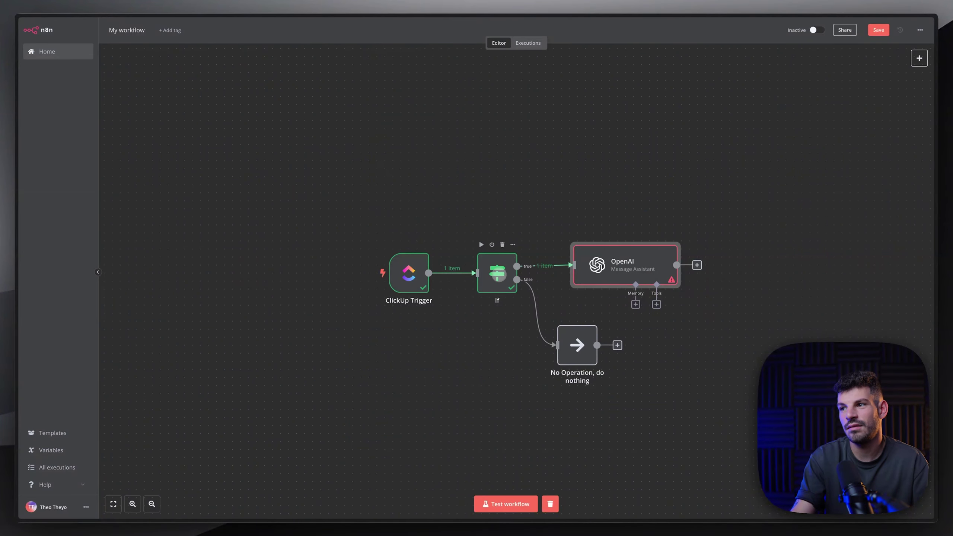
Map the incoming comment[0] text to the OpenAI node's Text field, test the node and return to the canvas.
double_click(623, 266)
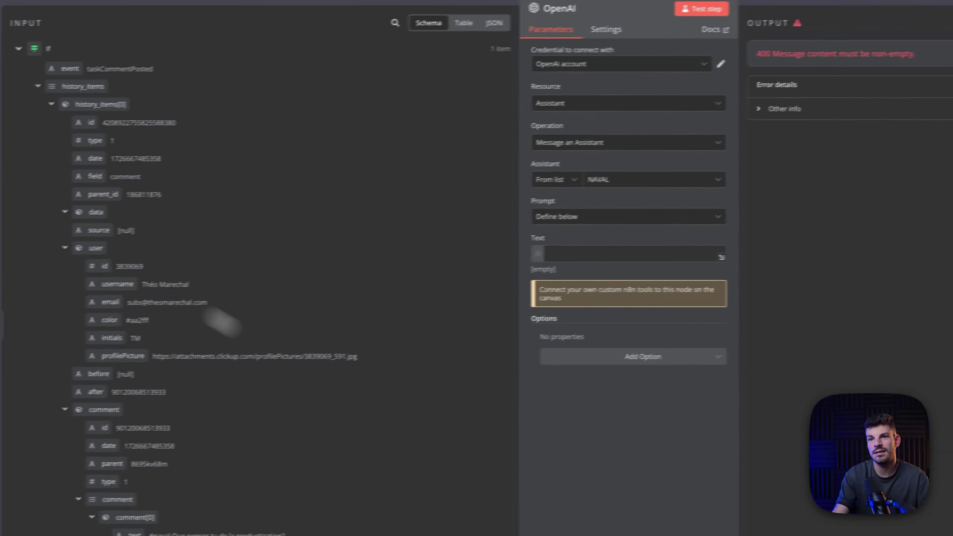
left_click(562, 254)
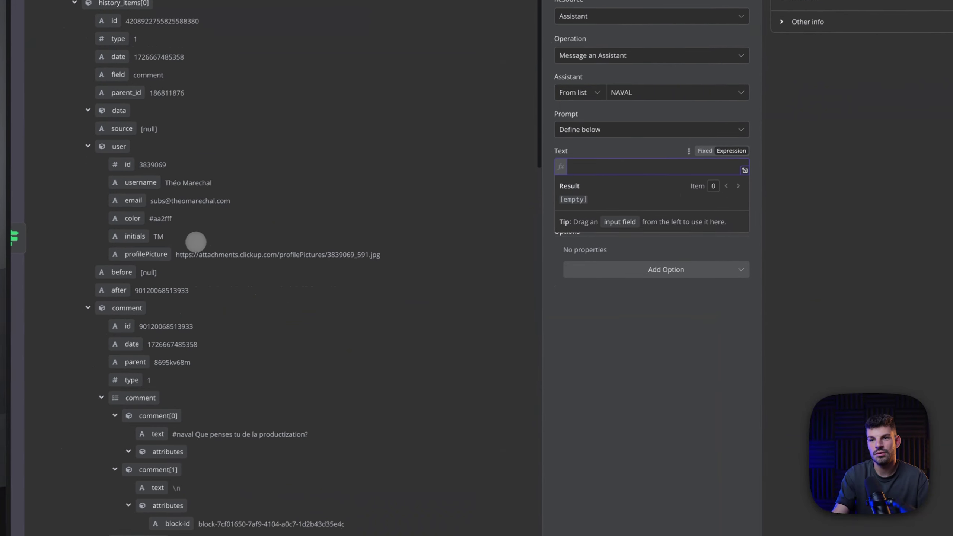
scroll(196, 241, "down", 3)
left_click_drag(155, 303, 611, 164)
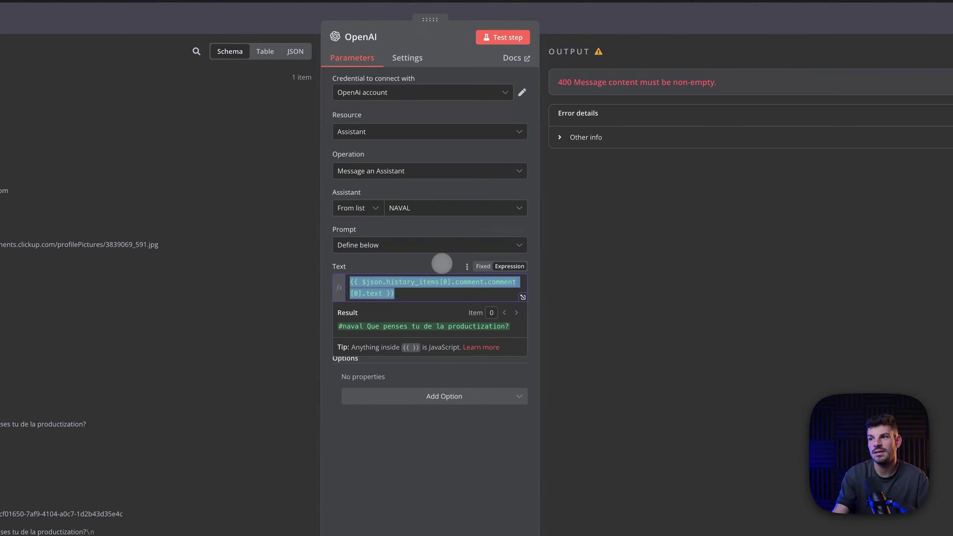
left_click(432, 264)
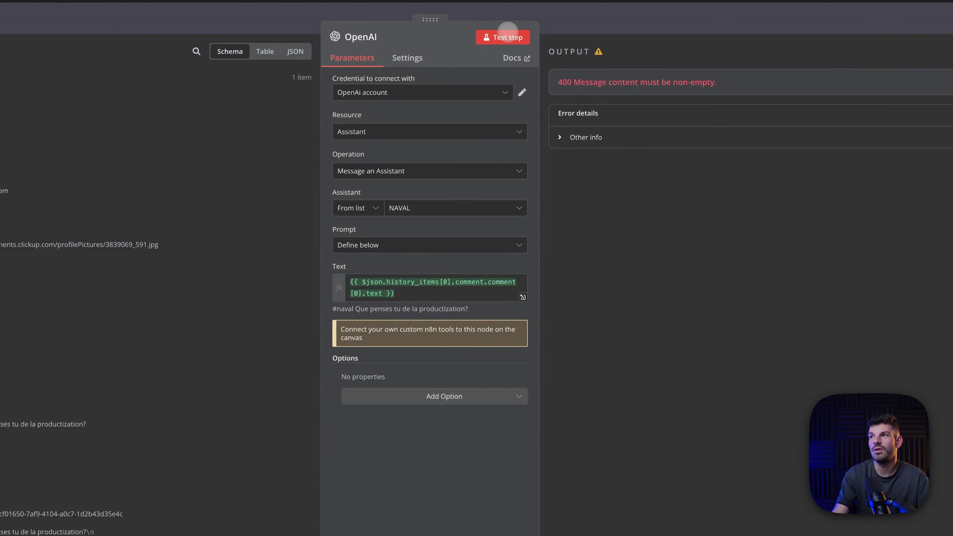
left_click(504, 37)
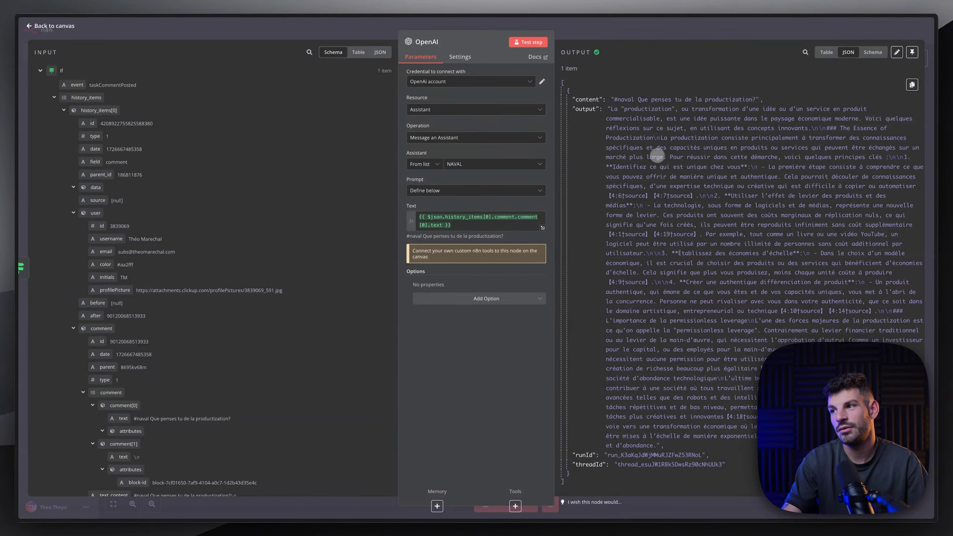
left_click(719, 34)
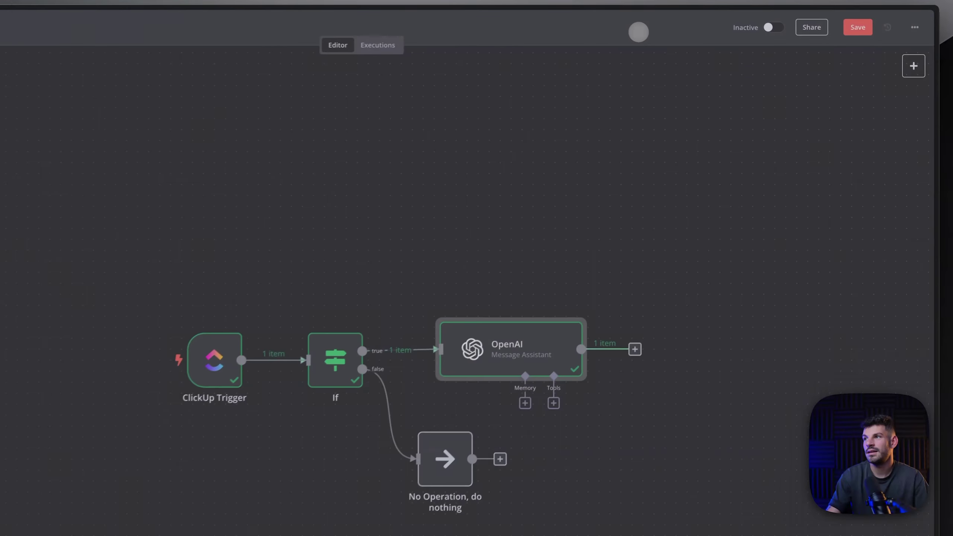
Add a ClickUp node with the Create a comment action after the OpenAI node.
left_click(628, 356)
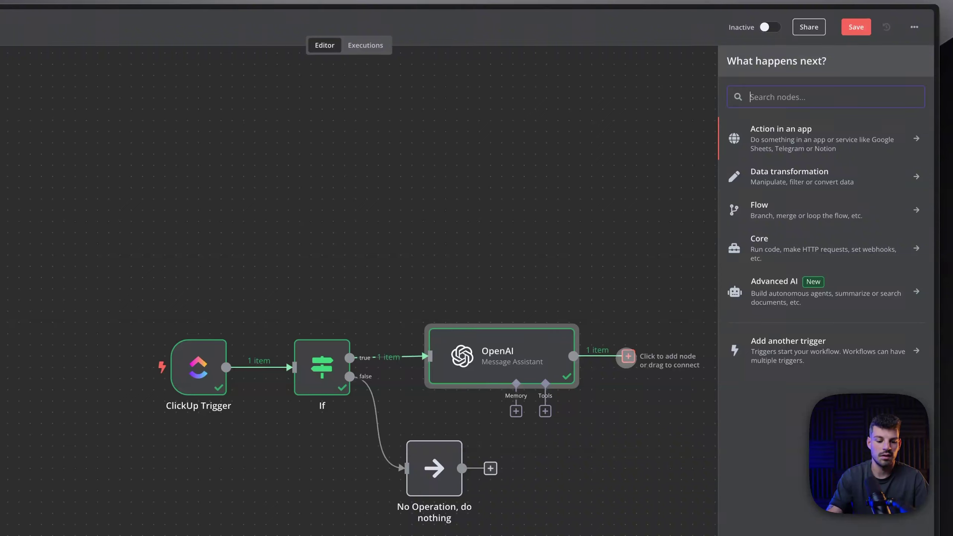
type("click")
key("Return")
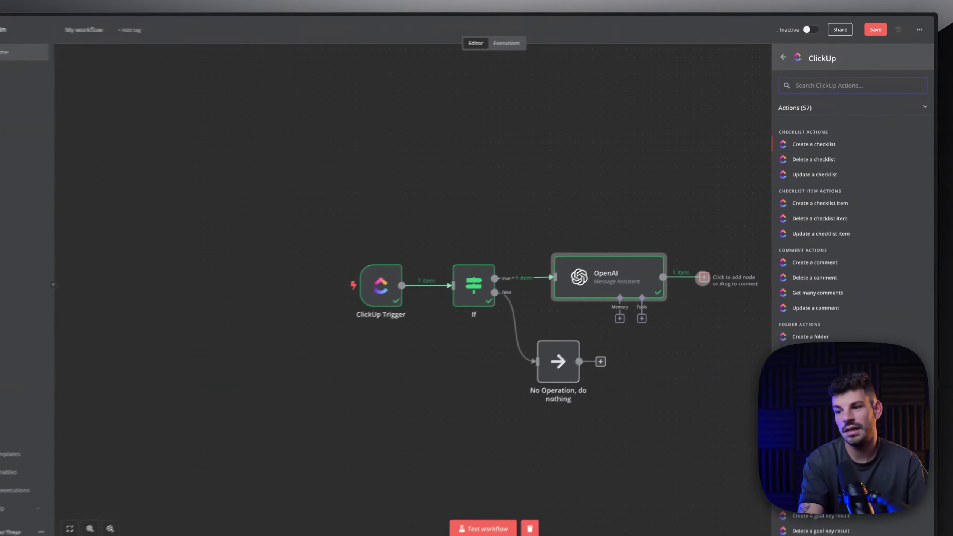
type("comment")
key("Return")
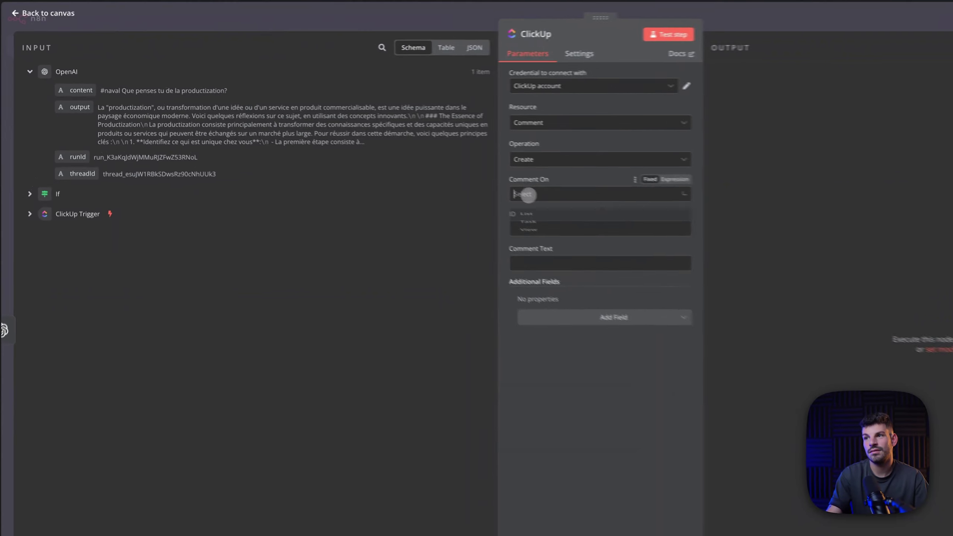
Set the ClickUp node to comment on a Task and map the ClickUp Trigger's task_id to its ID.
left_click(422, 164)
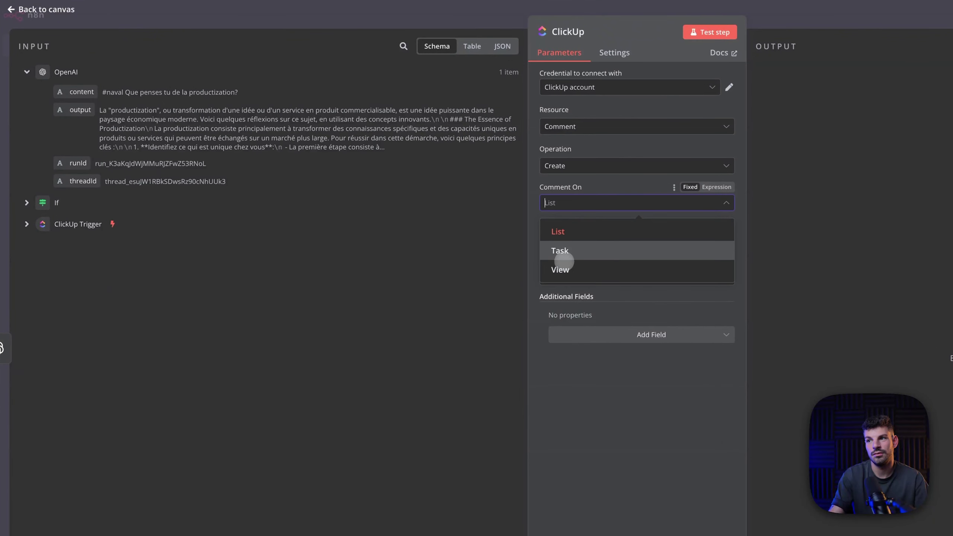
left_click(419, 197)
left_click(27, 224)
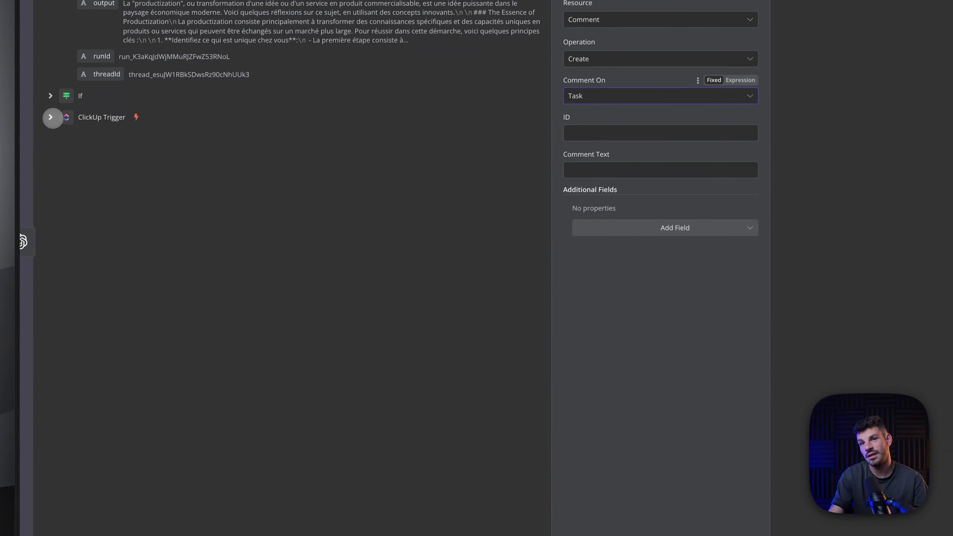
scroll(138, 213, "down", 15)
left_click_drag(109, 480, 637, 69)
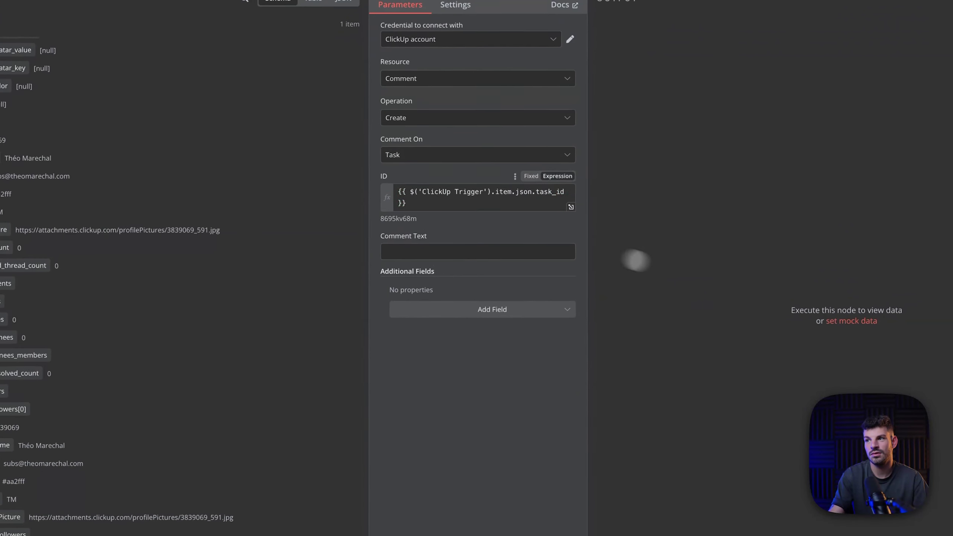
Map the OpenAI node's output to the ClickUp node's Comment Text, test the node and close its settings.
left_click(476, 257)
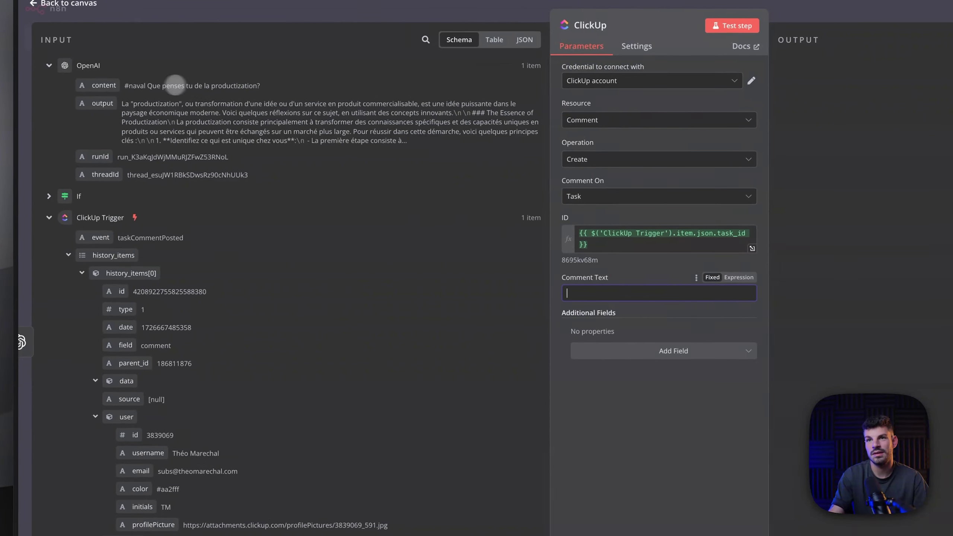
left_click_drag(100, 104, 638, 293)
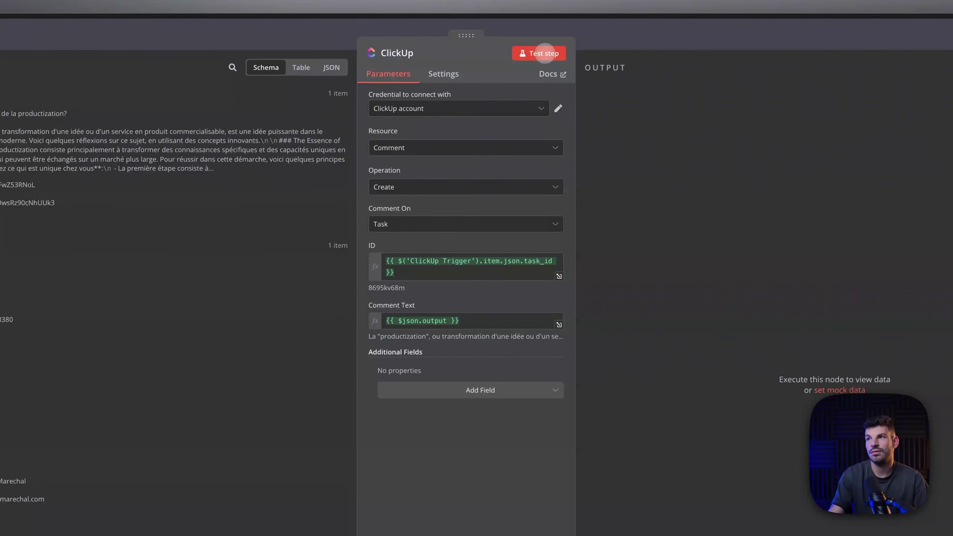
left_click(544, 54)
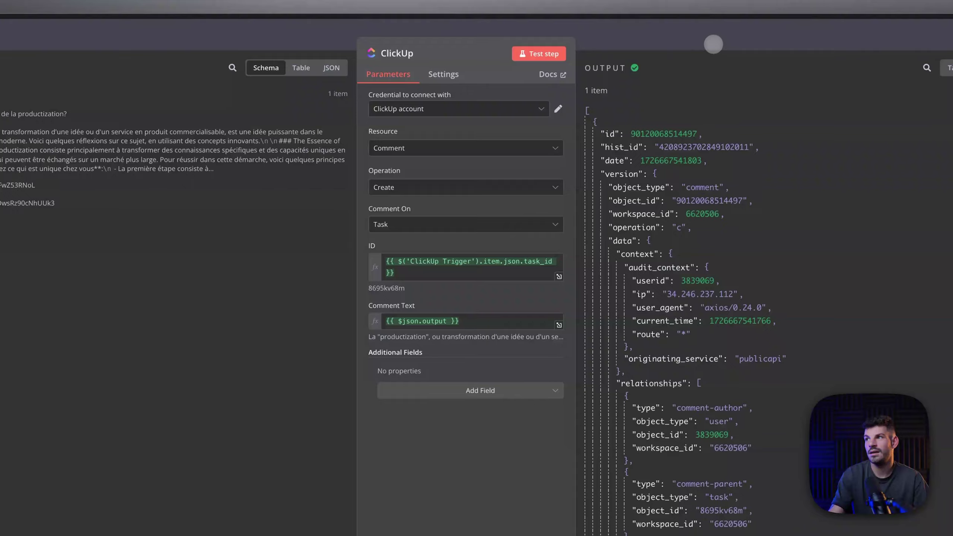
left_click(714, 45)
Switch to ClickUp and read the assistant's reply in the task's activity.
key("super+Tab")
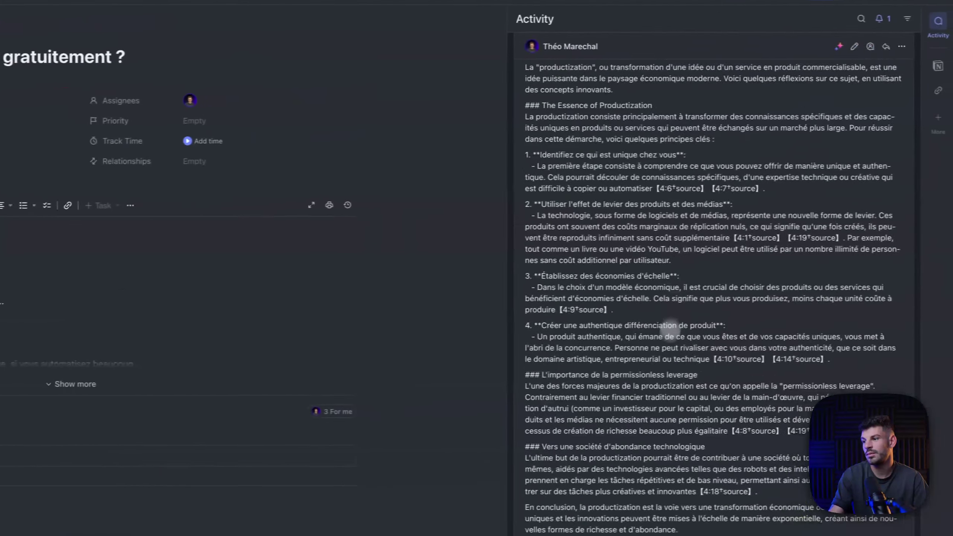
scroll(571, 97, "up", 2)
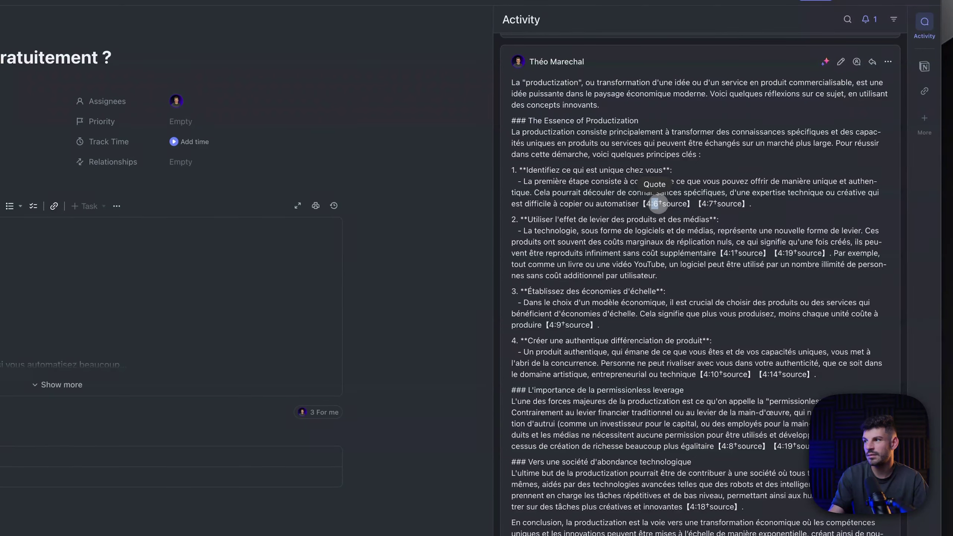
scroll(699, 221, "up", 2)
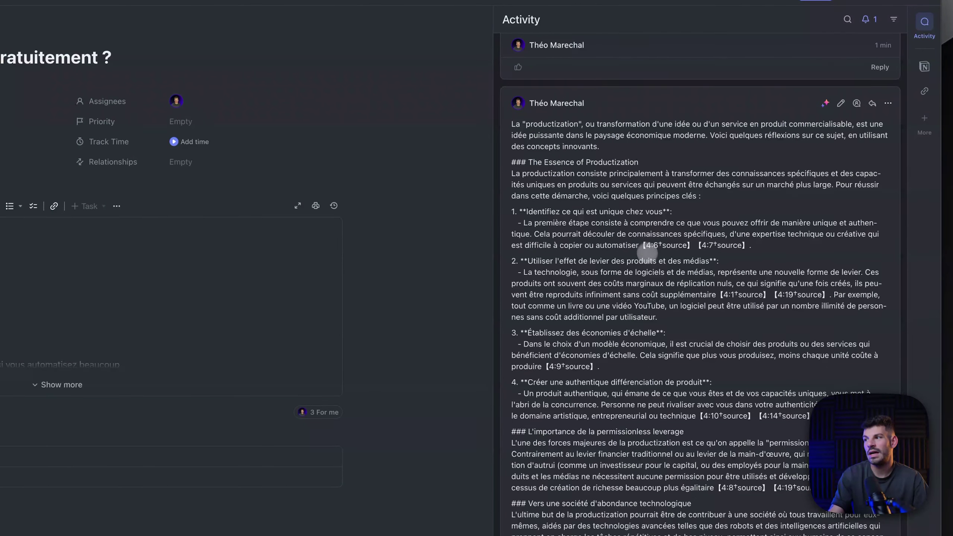